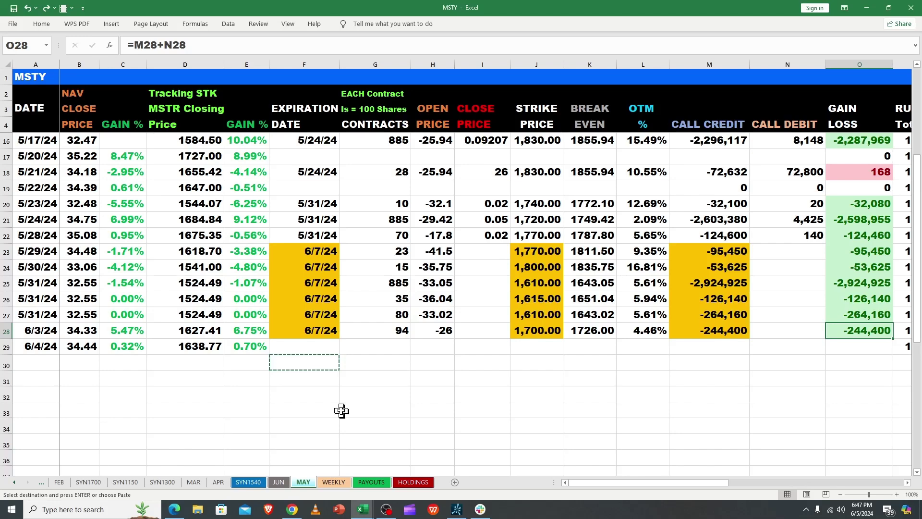
# Save the MSTY workbook and select cell F31 on the MAY sheet.
pyautogui.click(298, 376)
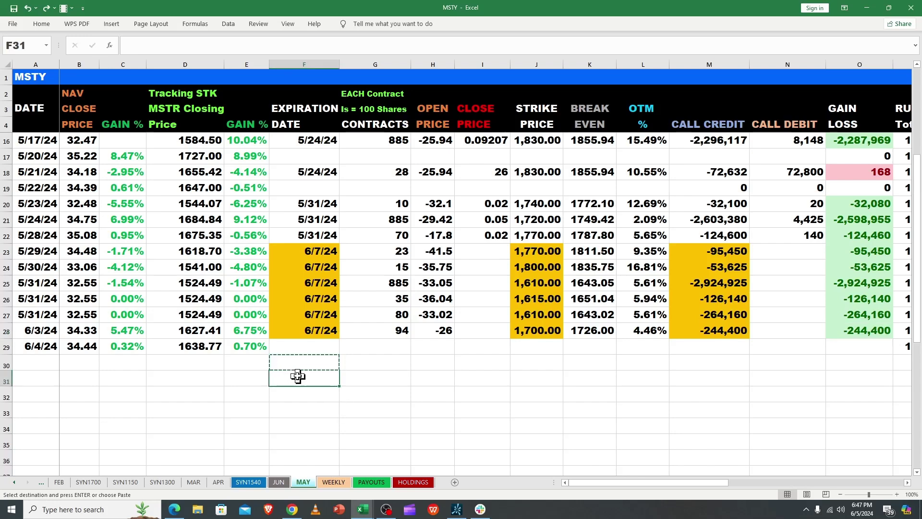
pyautogui.click(13, 24)
pyautogui.click(24, 134)
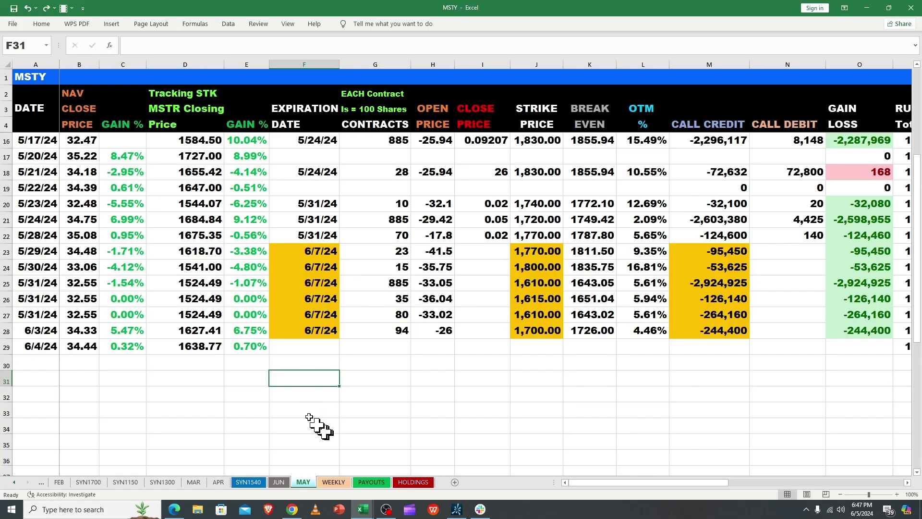
pyautogui.click(294, 393)
pyautogui.click(294, 378)
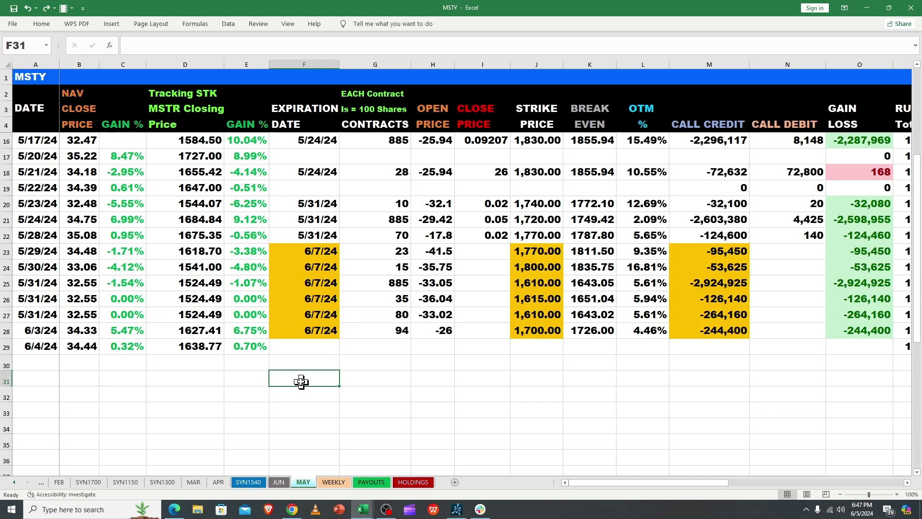
# Check the MSTR closing prices for 6/3/24 and 6/4/24 and the gain formula in the 6/4/24 row.
pyautogui.click(194, 347)
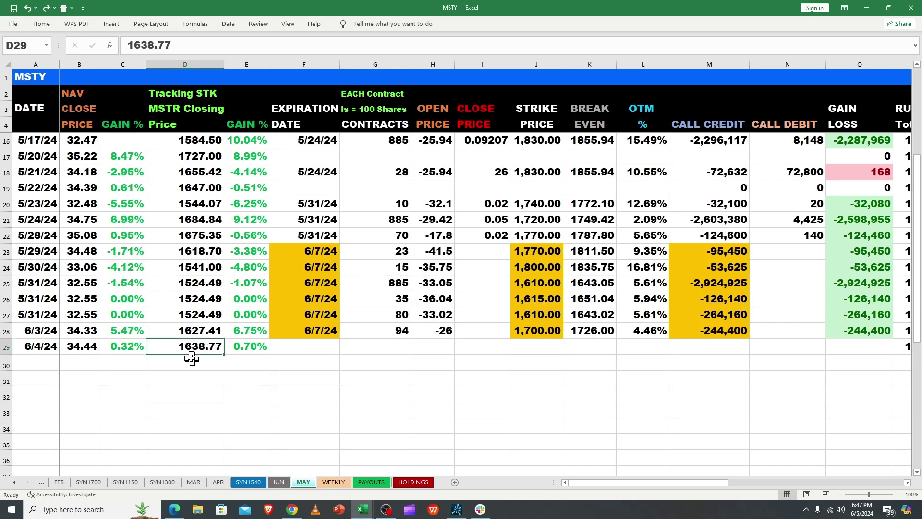
pyautogui.click(194, 329)
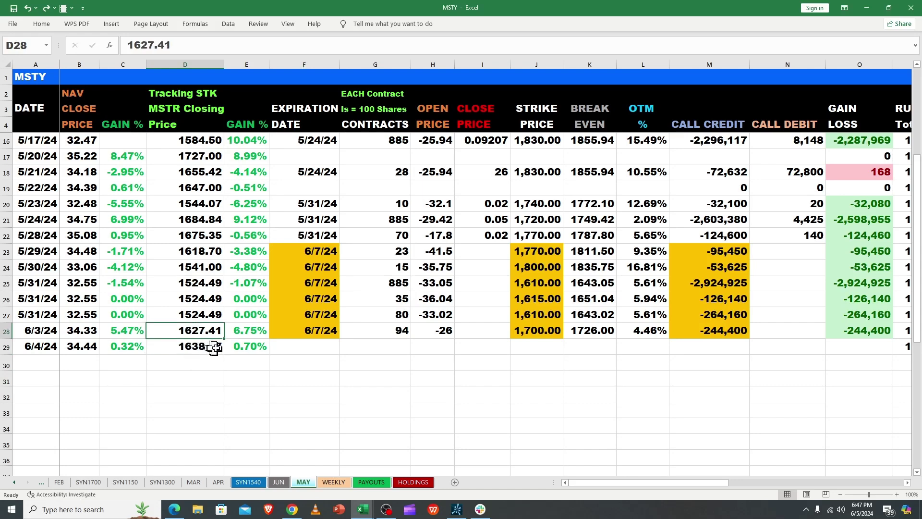
pyautogui.click(240, 347)
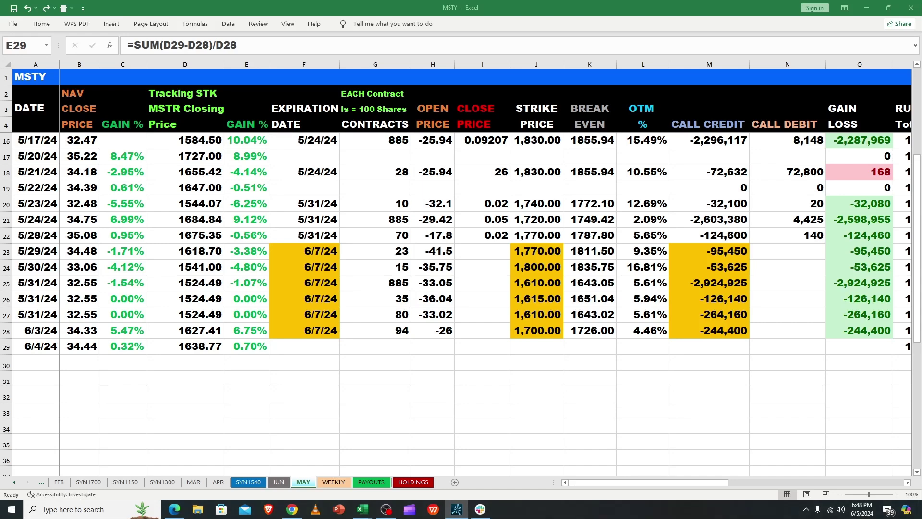
# Bring the trading platform's one-minute MSTR chart into view, examine the price action, and return to the Excel workbook.
pyautogui.moveTo(921, 67); pyautogui.dragTo(352, 32)
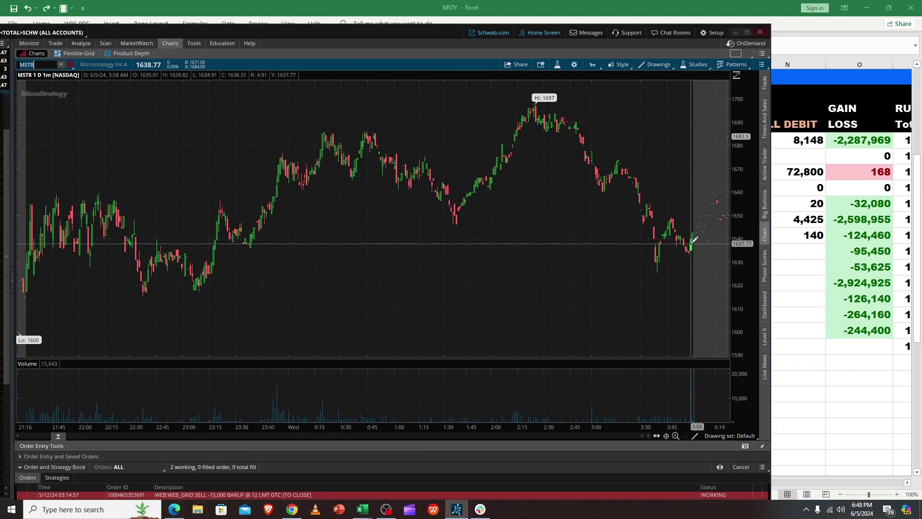
pyautogui.moveTo(403, 32); pyautogui.dragTo(385, 43)
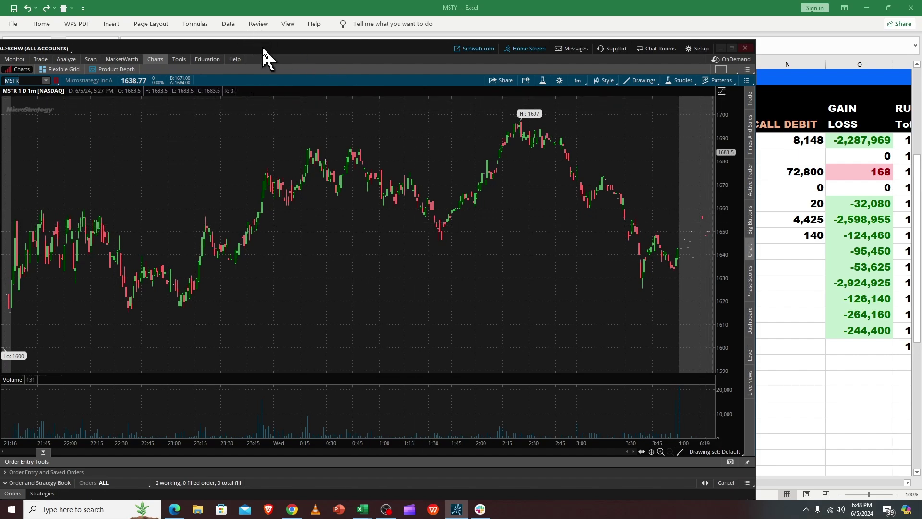
pyautogui.hotkey('alt', 'Tab')
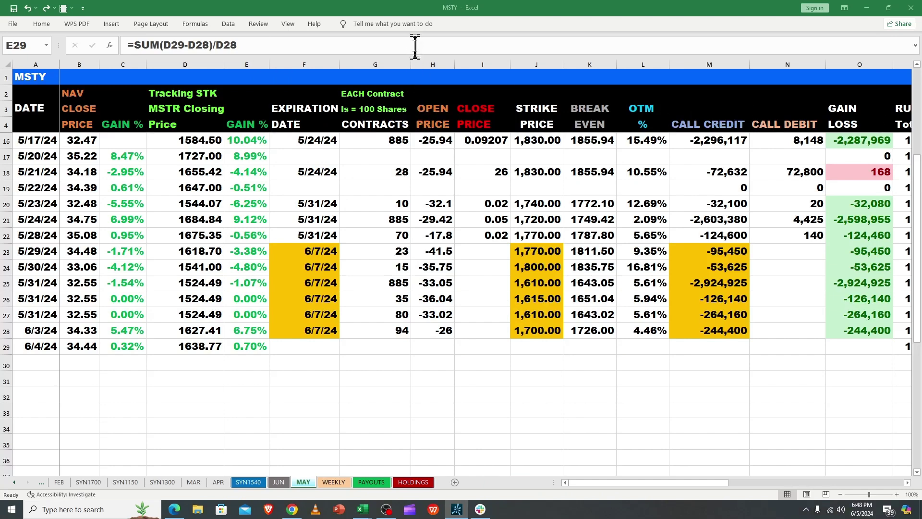
# Review the MAY sheet's running total, outstanding shares, cash, treasuries, net assets and change columns, then return to the call columns.
pyautogui.click(583, 362)
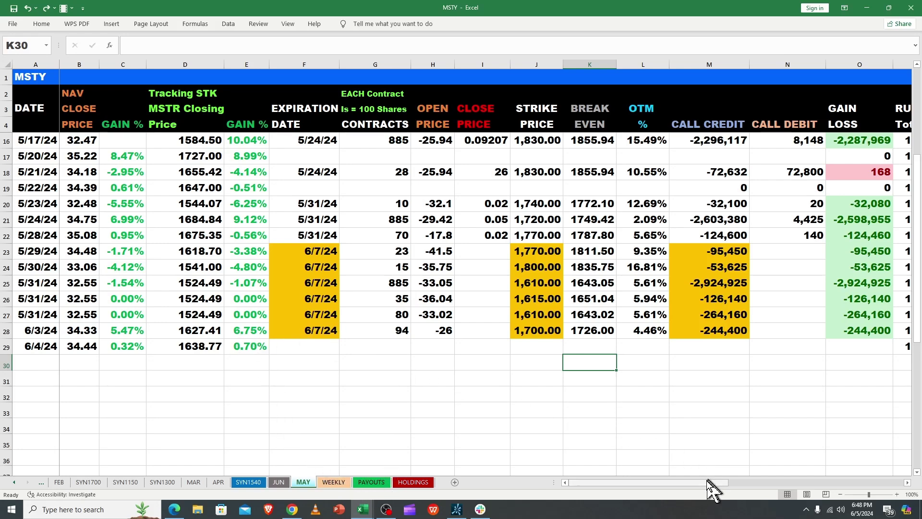
pyautogui.moveTo(706, 482); pyautogui.dragTo(823, 476)
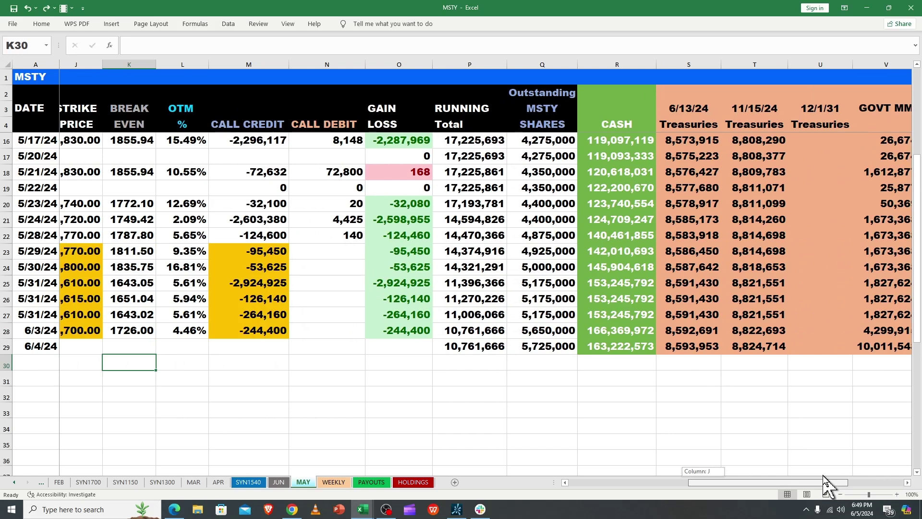
pyautogui.moveTo(823, 477); pyautogui.dragTo(864, 457)
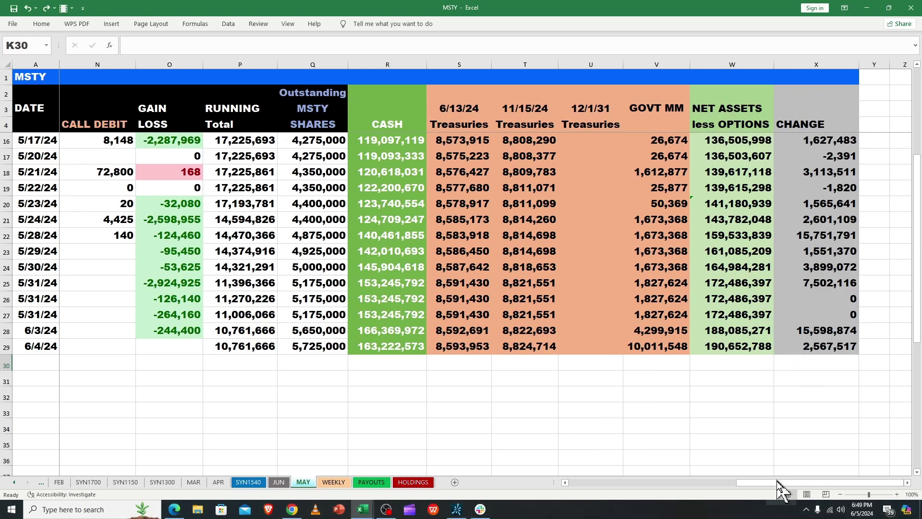
pyautogui.moveTo(778, 482); pyautogui.dragTo(638, 483)
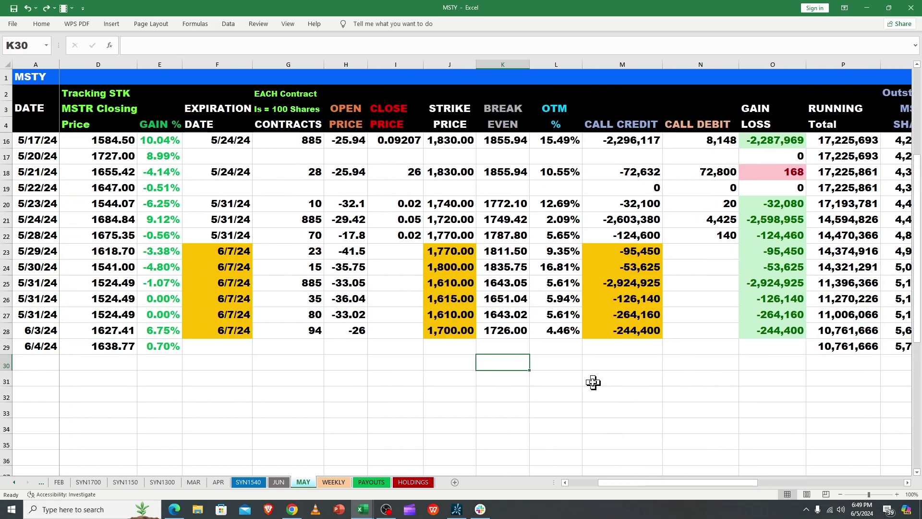
pyautogui.click(593, 382)
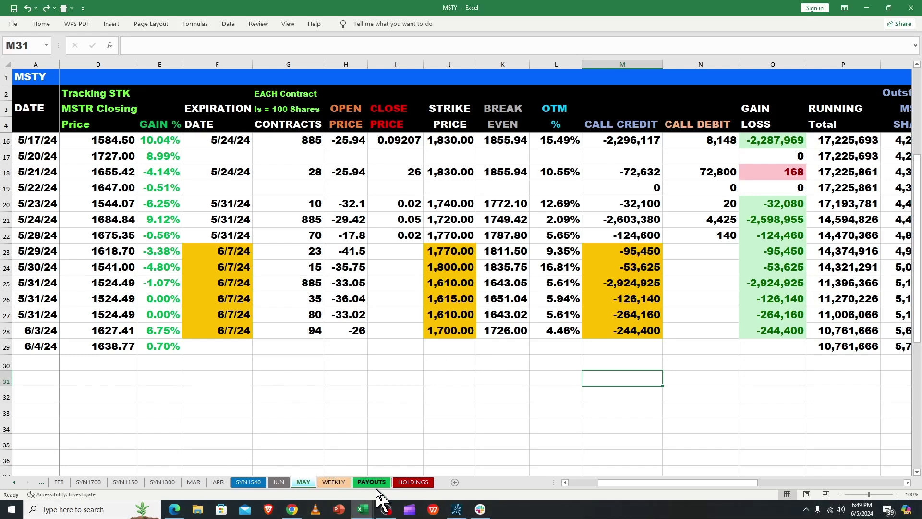
# Open the WEEKLY sheet and compare the two lowest active call strikes with the MSTR price in the pricing section.
pyautogui.click(333, 482)
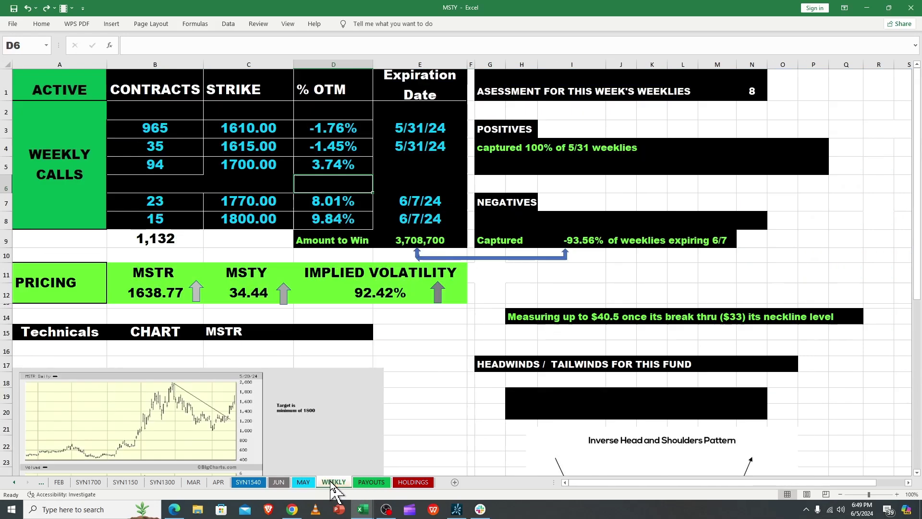
pyautogui.click(421, 333)
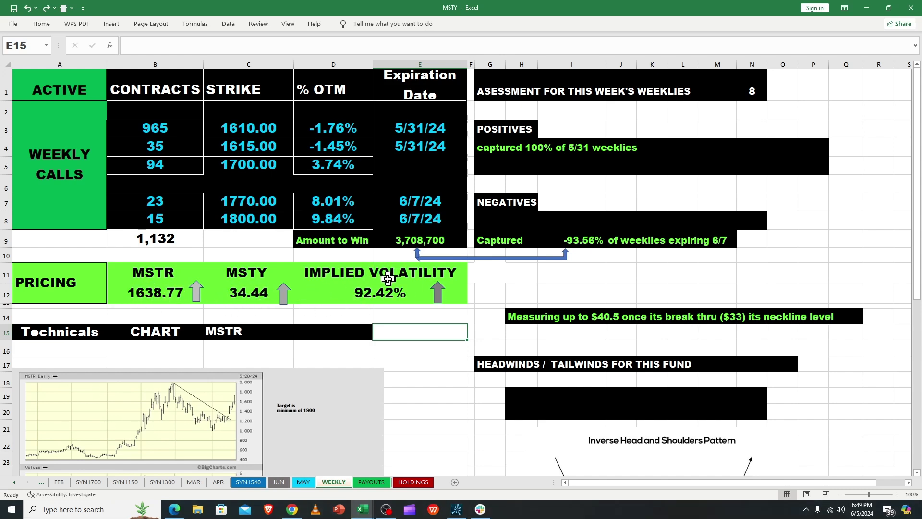
pyautogui.moveTo(917, 235); pyautogui.dragTo(917, 209)
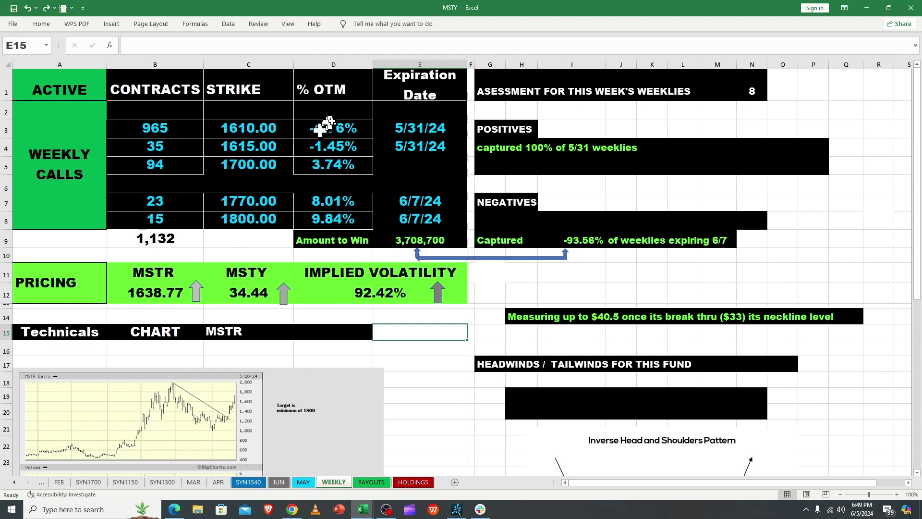
pyautogui.click(254, 128)
pyautogui.click(248, 145)
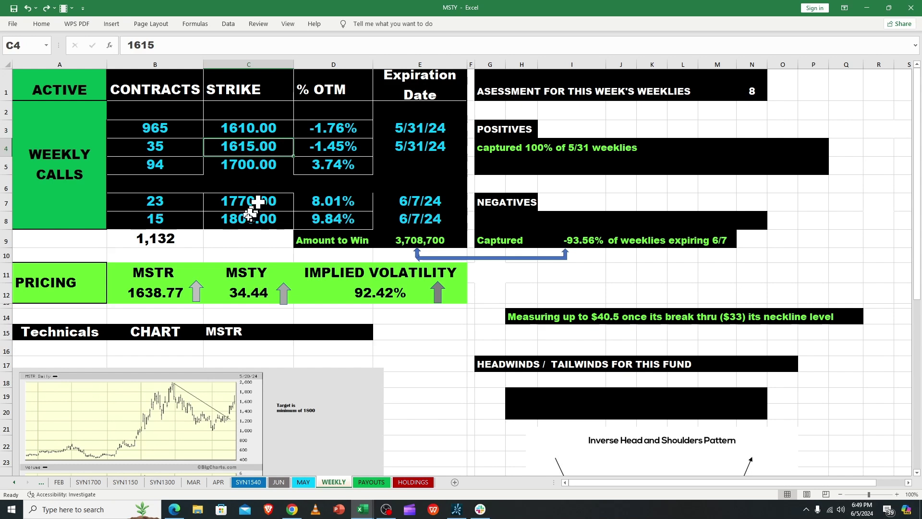
pyautogui.click(154, 288)
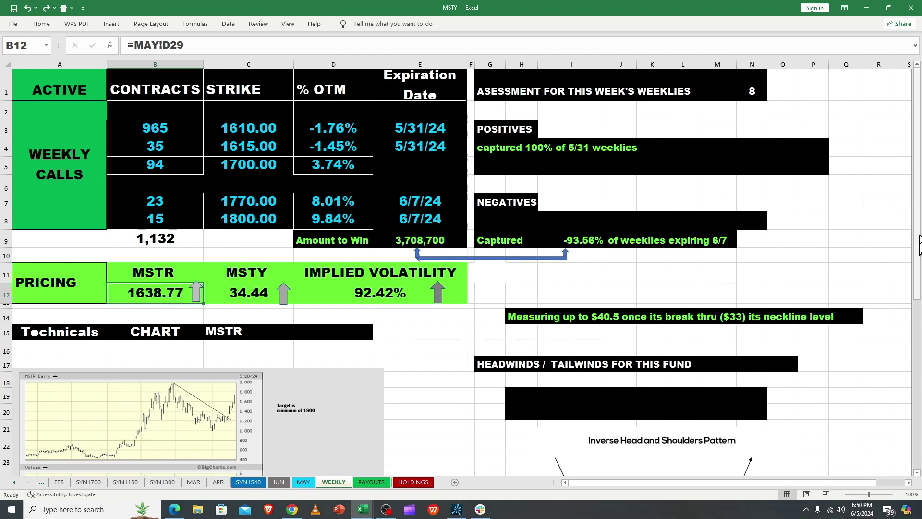
pyautogui.moveTo(918, 245)
pyautogui.mouseDown()
pyautogui.moveTo(914, 313)
pyautogui.moveTo(919, 234)
pyautogui.mouseUp()
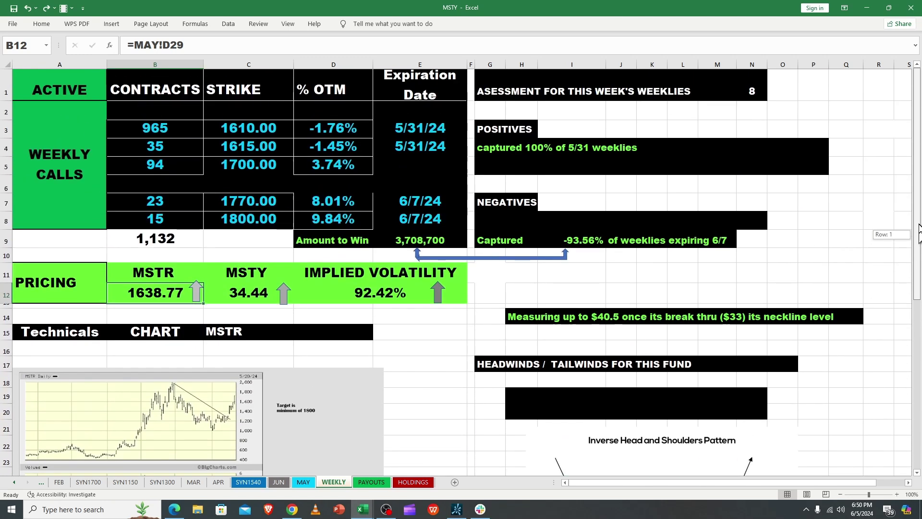
# Check the 1700 strike and the contract count of the 1610 strike in the weekly calls table.
pyautogui.moveTo(751, 202); pyautogui.dragTo(838, 199)
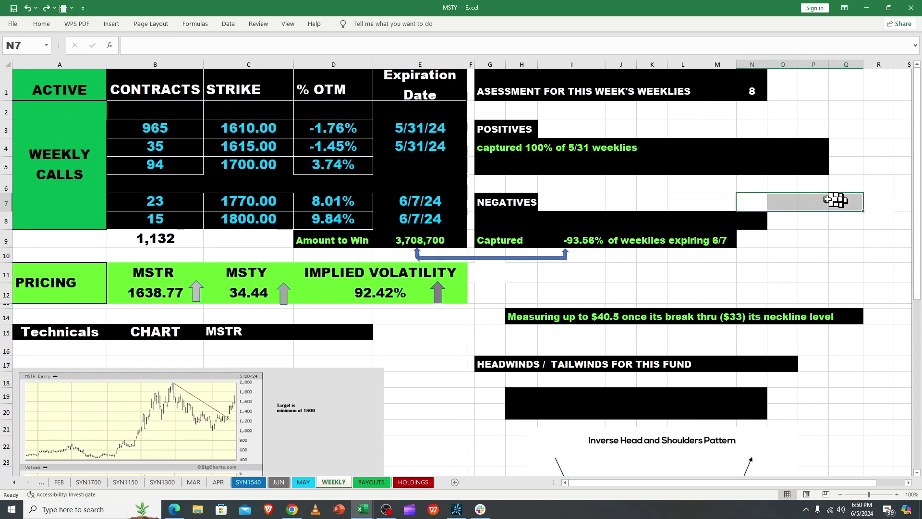
pyautogui.click(751, 202)
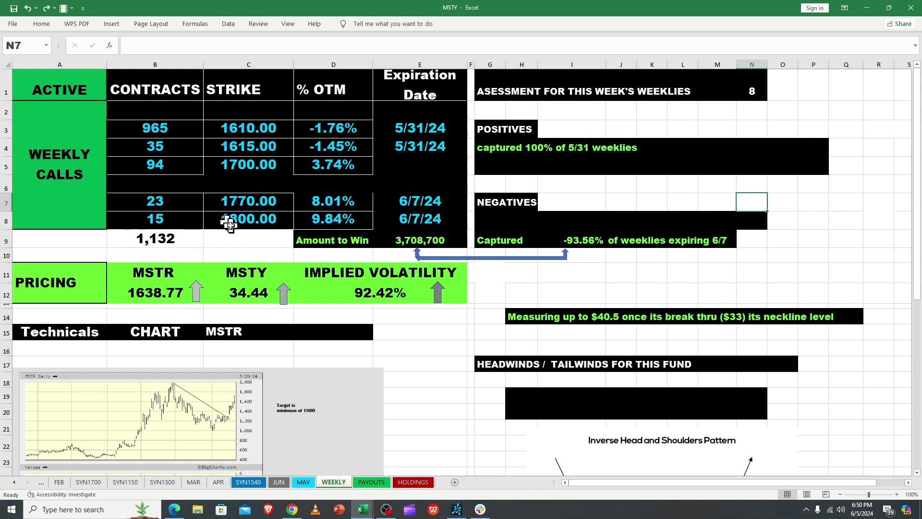
pyautogui.click(233, 168)
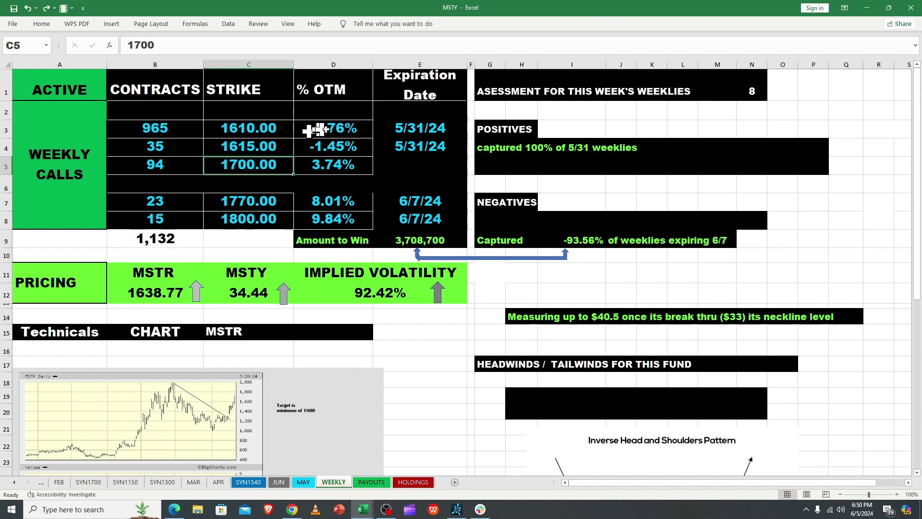
pyautogui.click(155, 127)
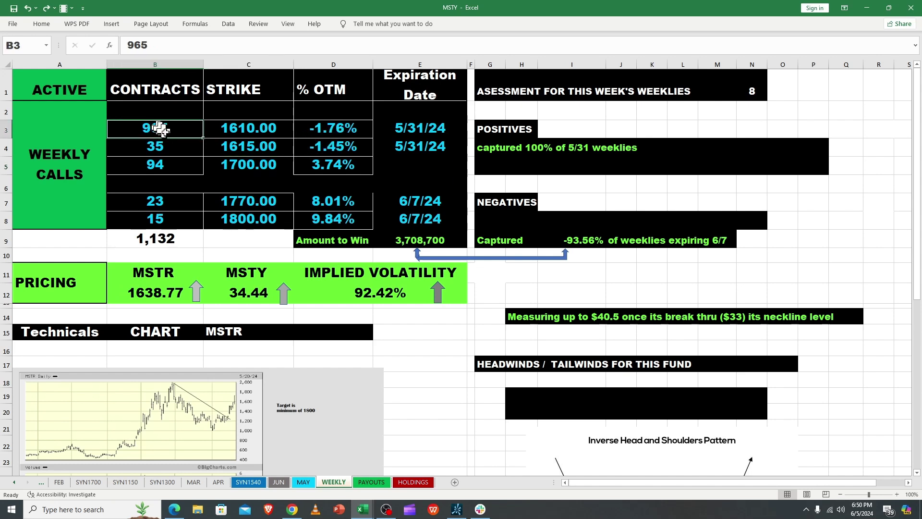
# Inspect the Amount to Win formula and the linked percentage captured for the weeklies expiring 6/7.
pyautogui.click(404, 241)
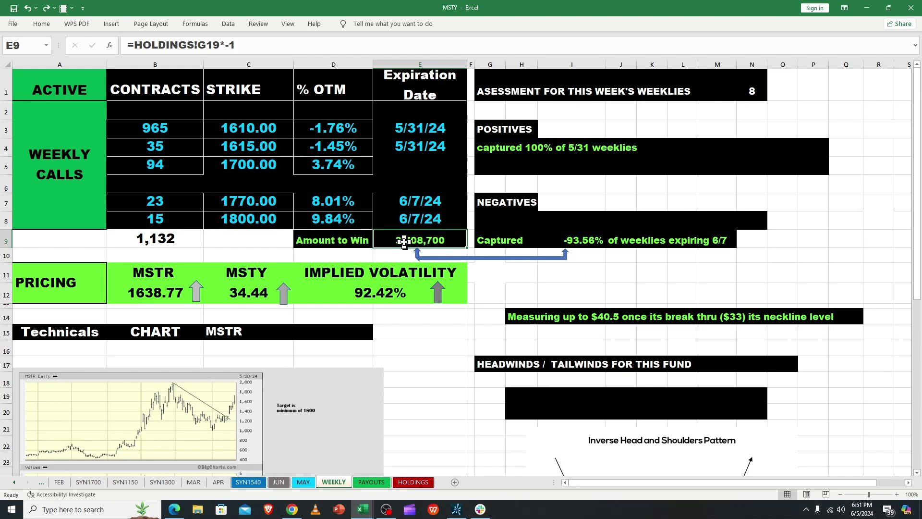
pyautogui.click(568, 274)
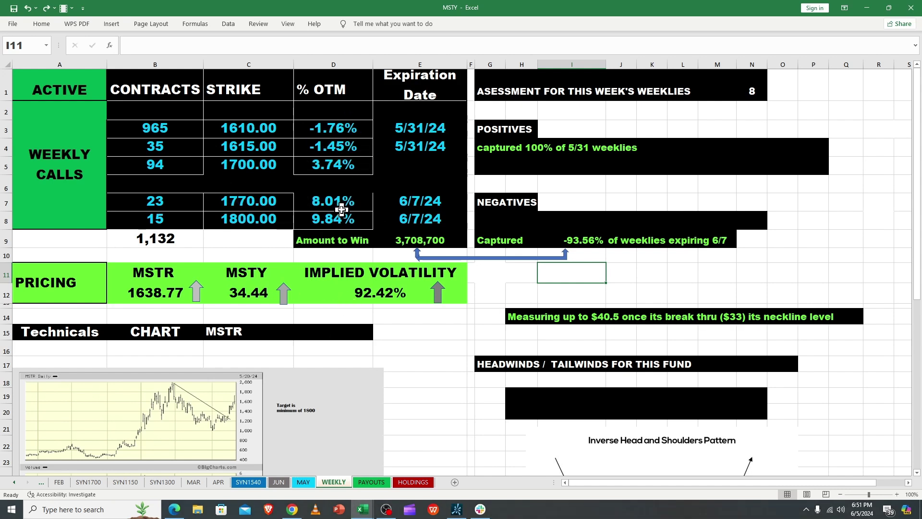
pyautogui.click(409, 242)
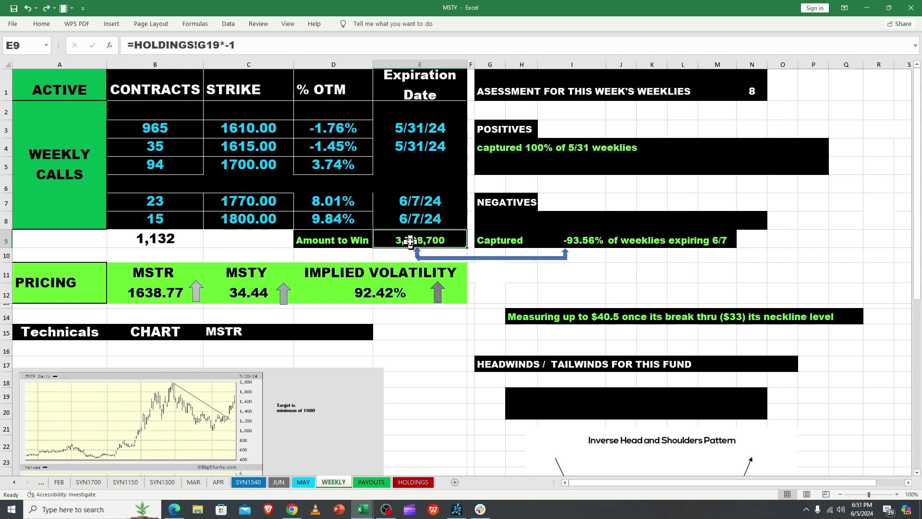
pyautogui.click(574, 241)
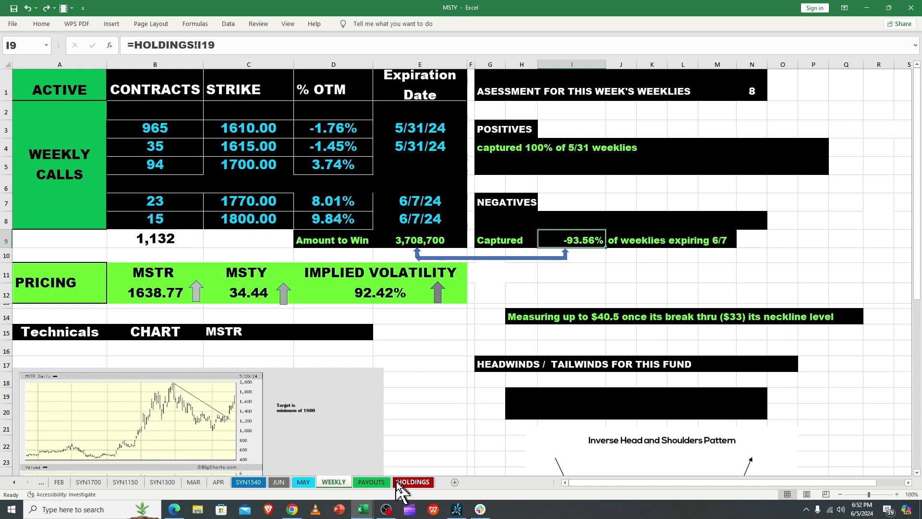
# Open the HOLDINGS sheet and examine the weekly calls' total collected premium and total market value formulas.
pyautogui.click(412, 481)
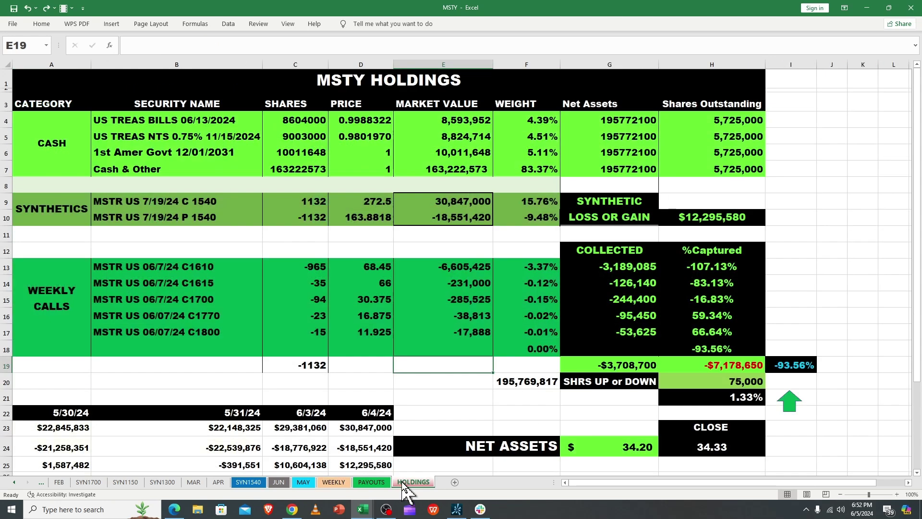
pyautogui.click(441, 414)
pyautogui.click(627, 366)
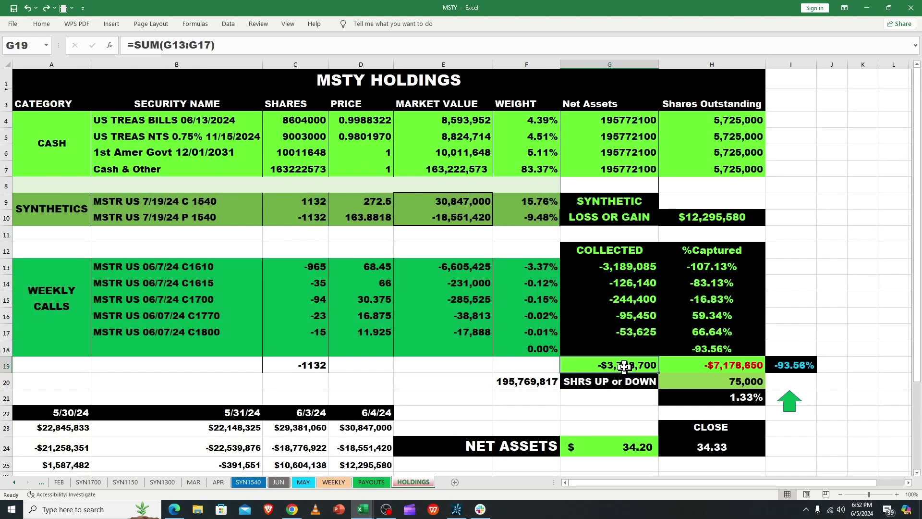
pyautogui.click(715, 366)
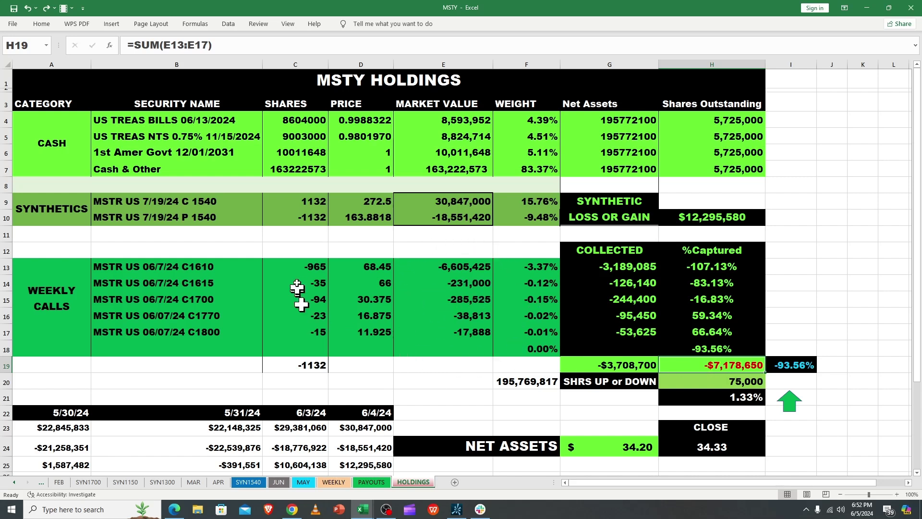
# Inspect the percentage captured, market value, security name and price of the 06/7/24 C1610 call.
pyautogui.click(691, 268)
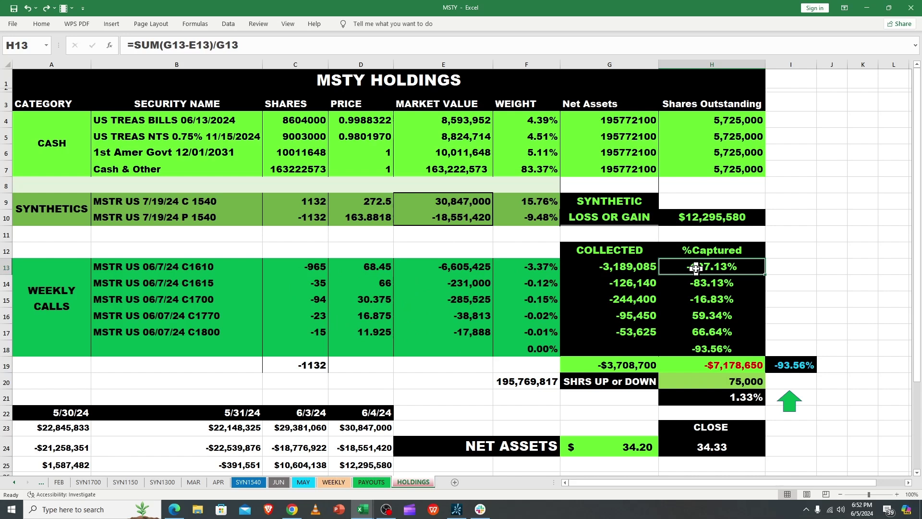
pyautogui.click(456, 268)
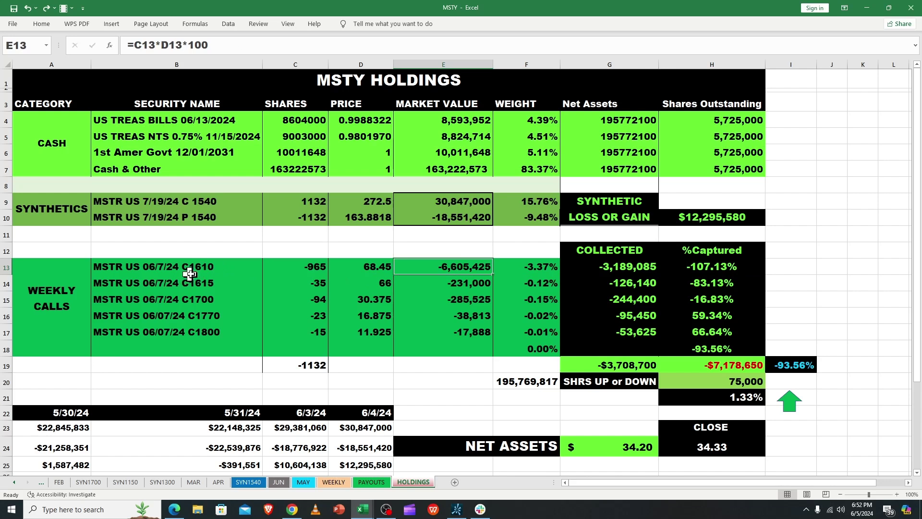
pyautogui.click(206, 268)
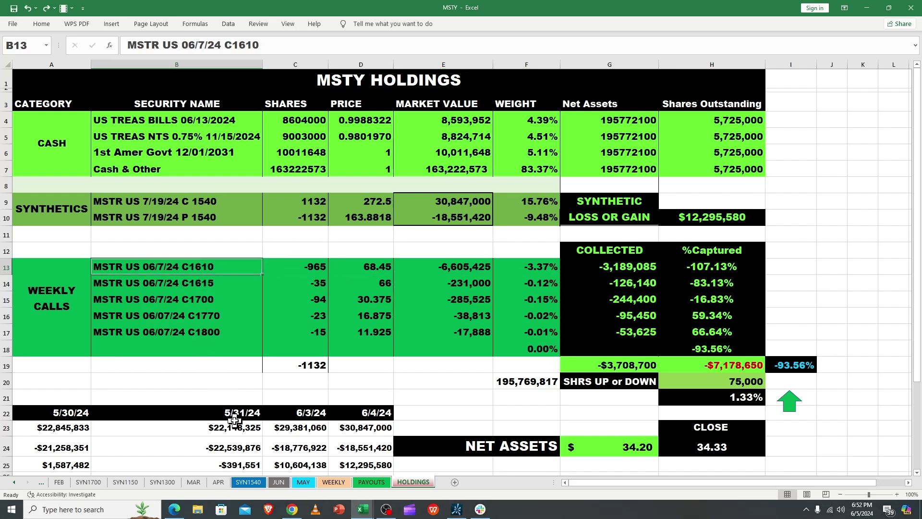
pyautogui.click(367, 272)
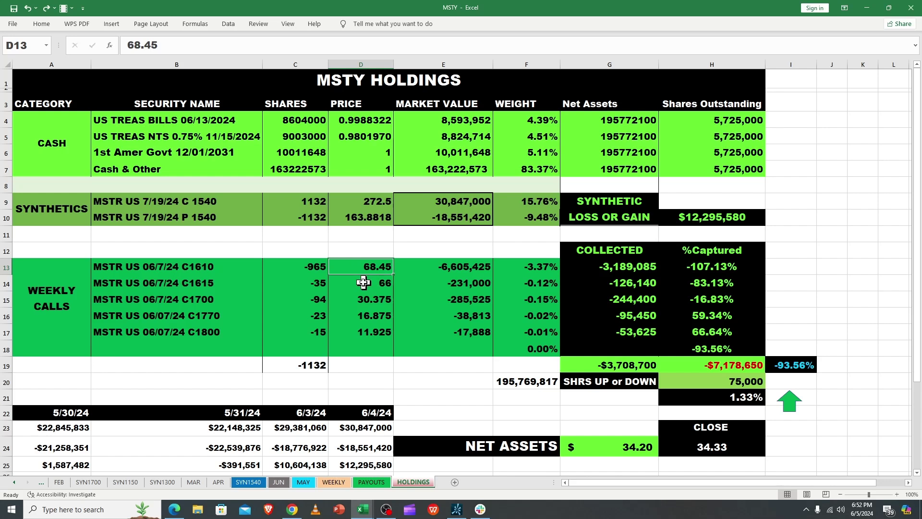
# Try a price of 28 for the 06/7/24 C1610 call and inspect its market value and percentage captured formulas.
pyautogui.write('28')
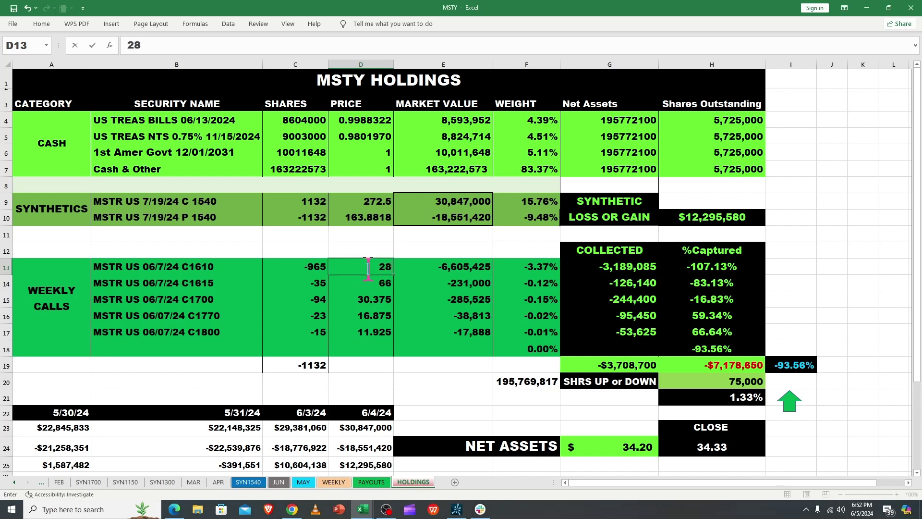
pyautogui.press('Return')
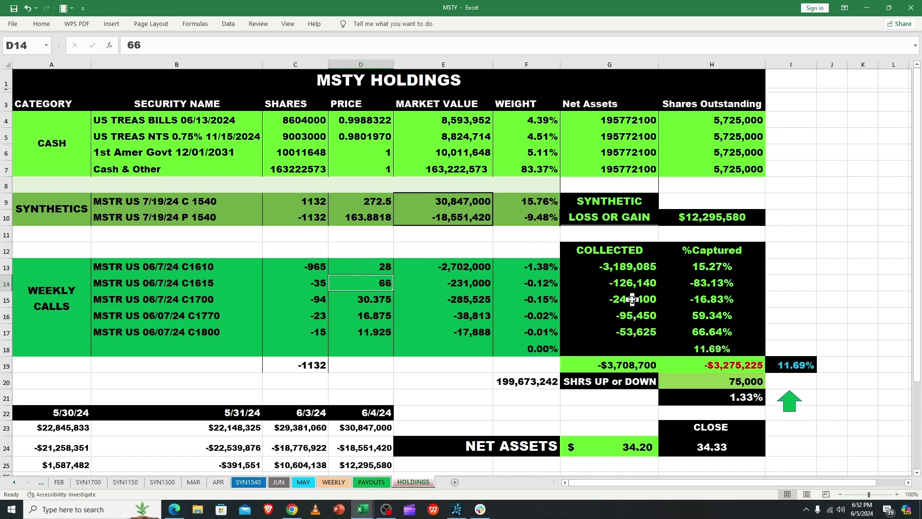
pyautogui.click(455, 265)
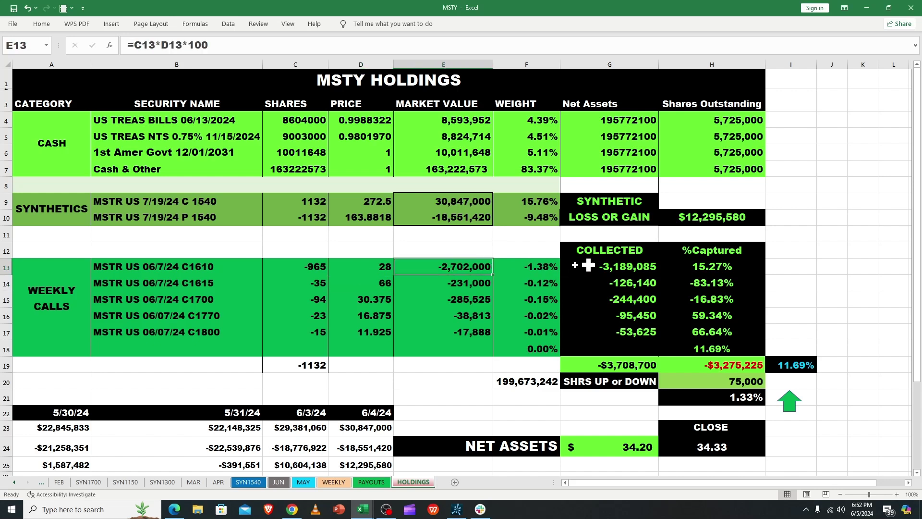
pyautogui.click(699, 264)
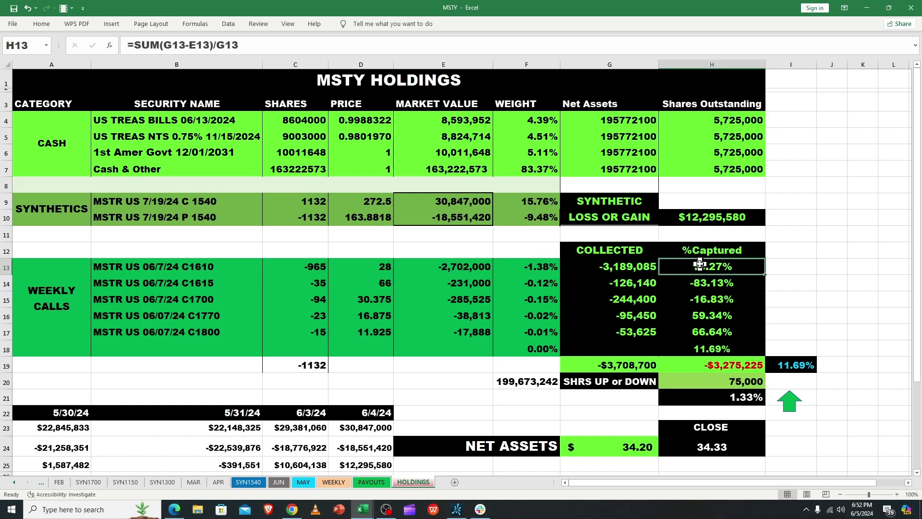
# Restore the price of the 06/7/24 C1610 call to 68.45.
pyautogui.click(382, 270)
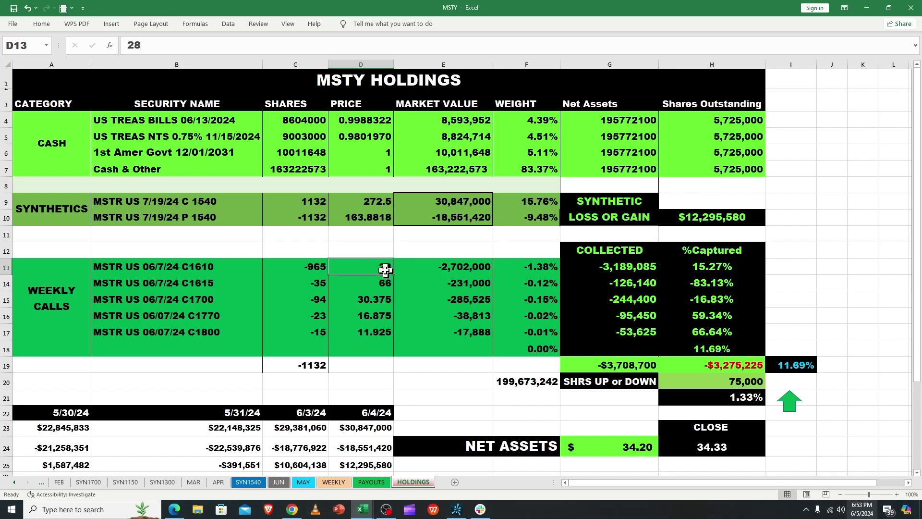
pyautogui.write('6')
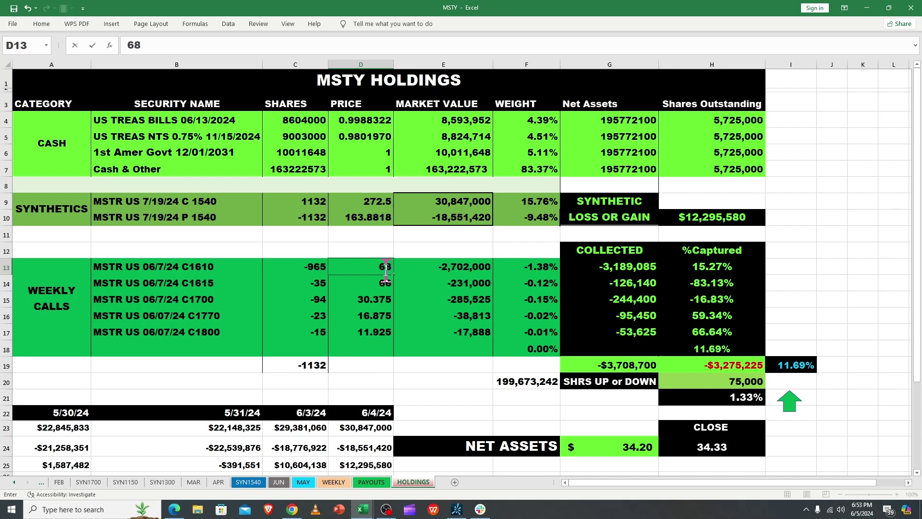
pyautogui.write('8.45')
pyautogui.press('Return')
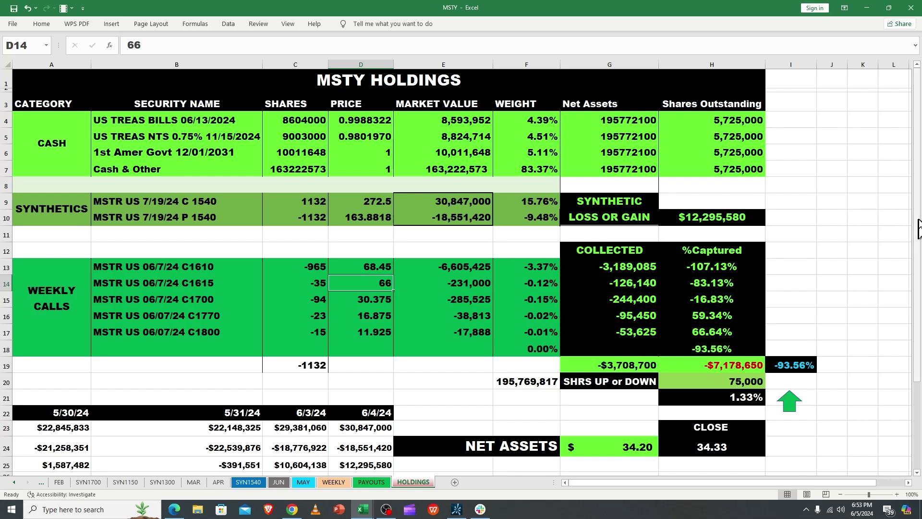
# Review the lower part of the holdings, and inspect the Gain/Loss if Close out NOW formula in the SYN1540 sheet.
pyautogui.scroll(-1, 915, 221)
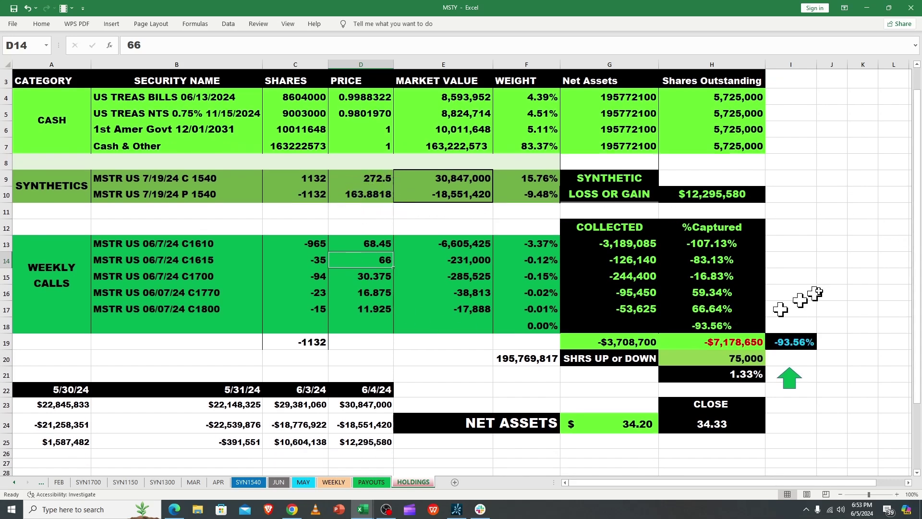
pyautogui.moveTo(907, 279); pyautogui.dragTo(915, 307)
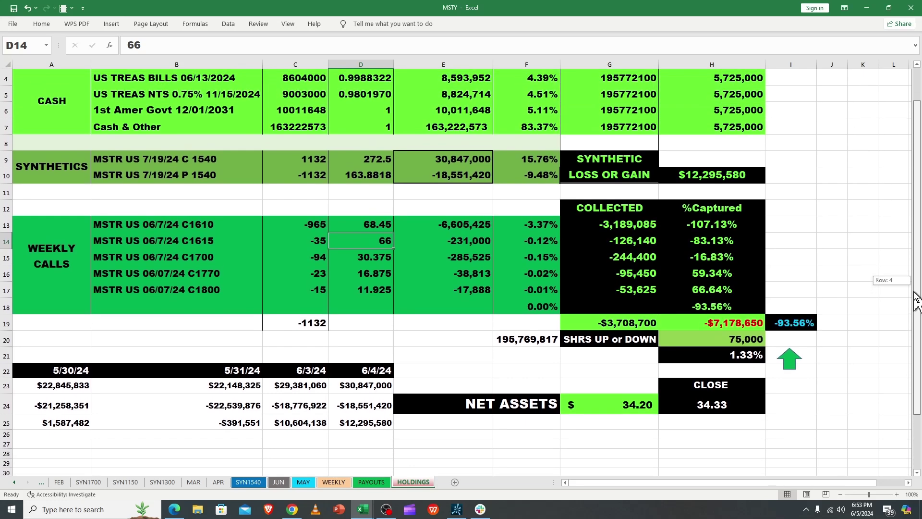
pyautogui.click(253, 482)
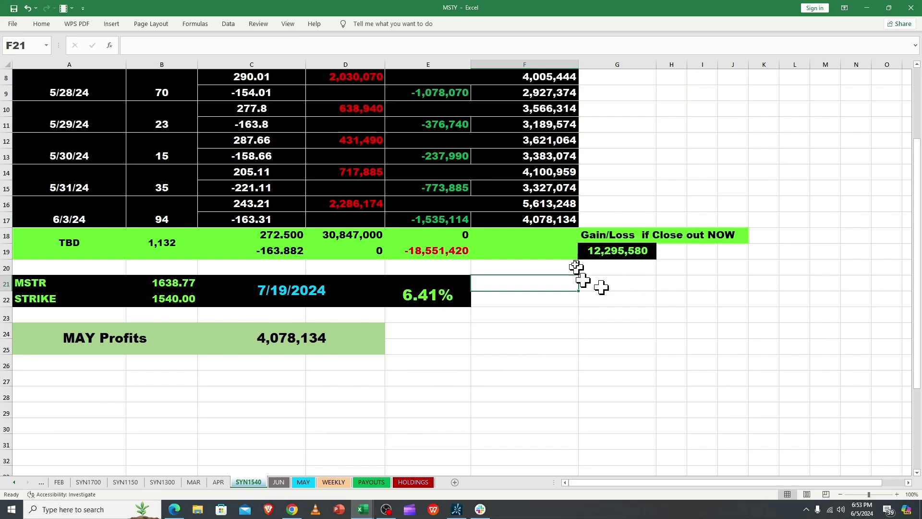
pyautogui.click(615, 250)
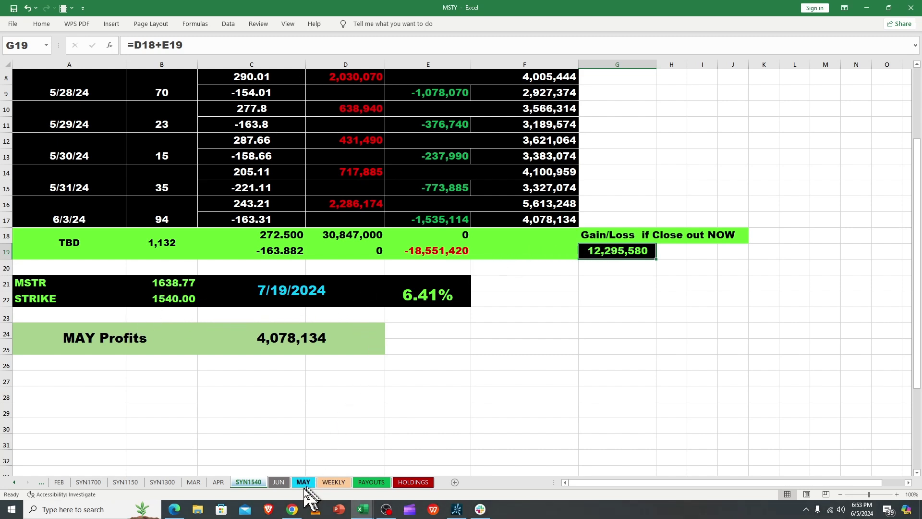
# Open the PAYOUTS sheet and review the monthly income table and the latest revised dividend payment prediction.
pyautogui.click(370, 481)
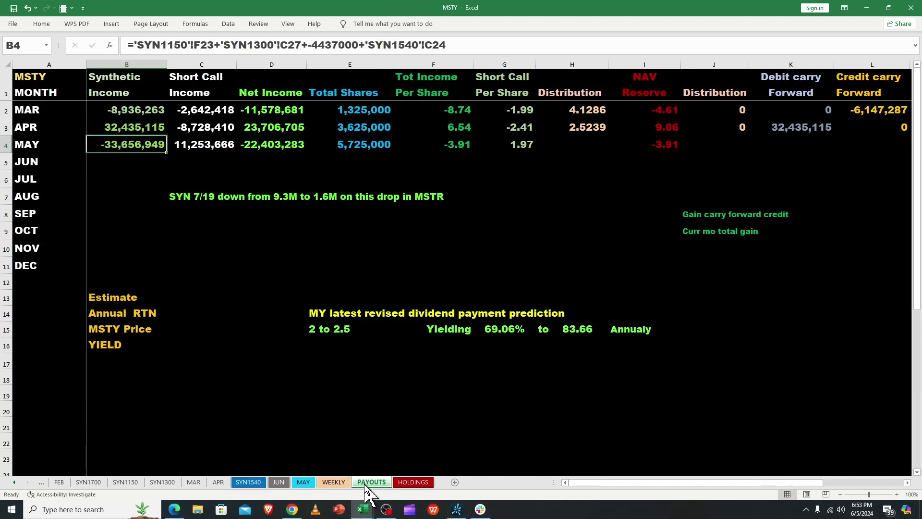
pyautogui.click(422, 422)
pyautogui.click(316, 373)
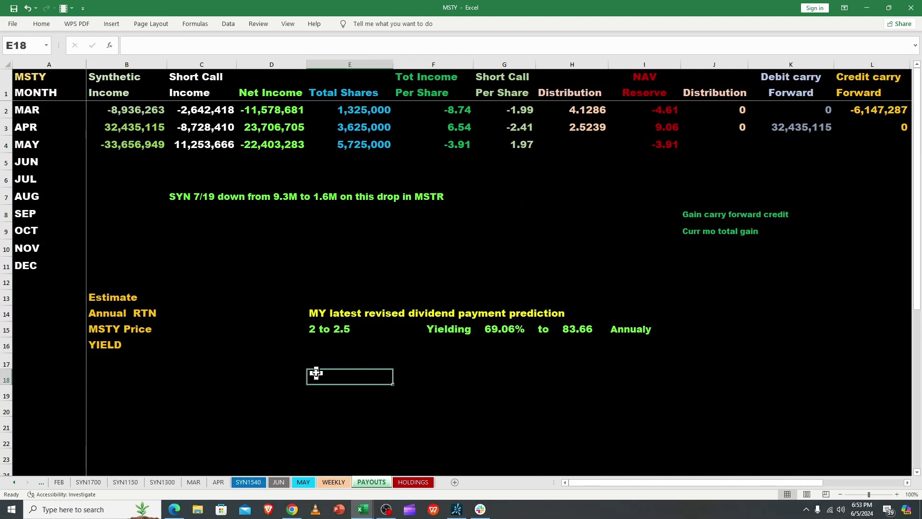
pyautogui.click(319, 356)
pyautogui.click(320, 378)
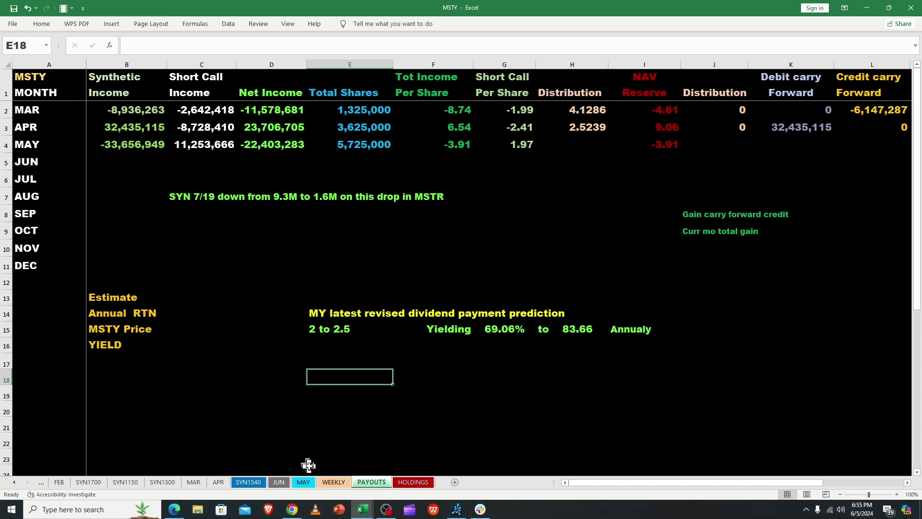
# Return to the HOLDINGS sheet and compare the NET ASSETS per-share value with the linked CLOSE price.
pyautogui.click(411, 481)
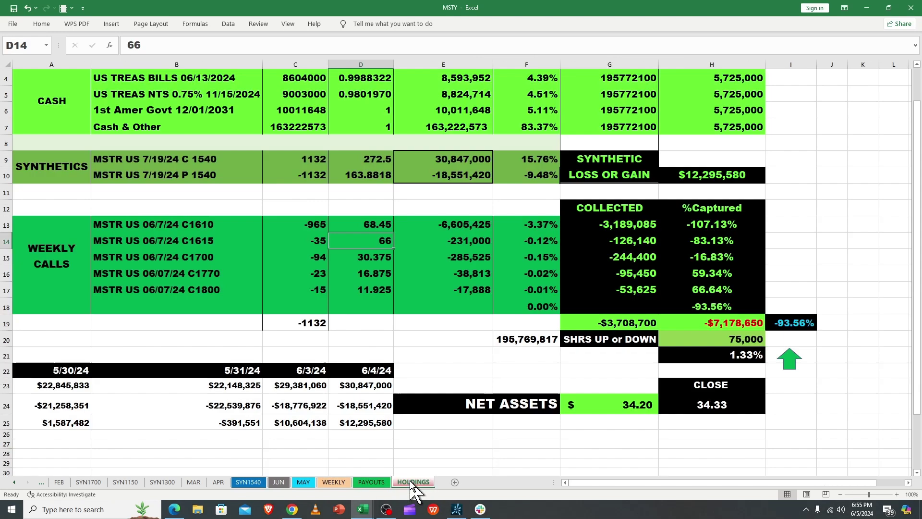
pyautogui.click(414, 324)
pyautogui.click(415, 339)
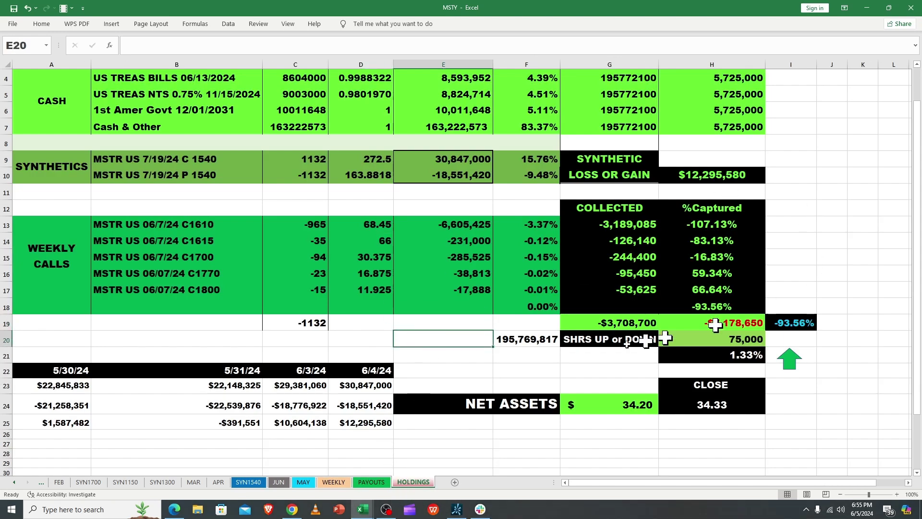
pyautogui.click(708, 407)
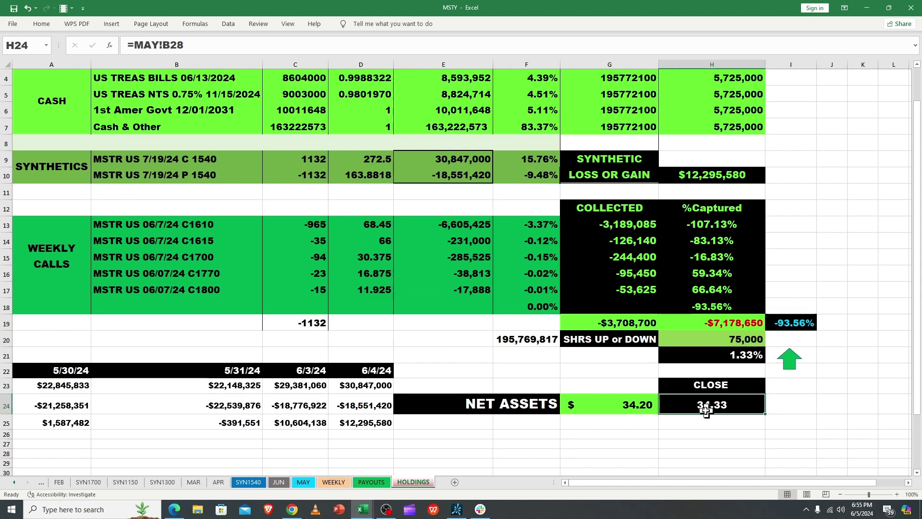
pyautogui.click(645, 406)
pyautogui.click(694, 405)
# Check the SHRS UP or DOWN figure and the formula for its percentage change.
pyautogui.scroll(1, 912, 381)
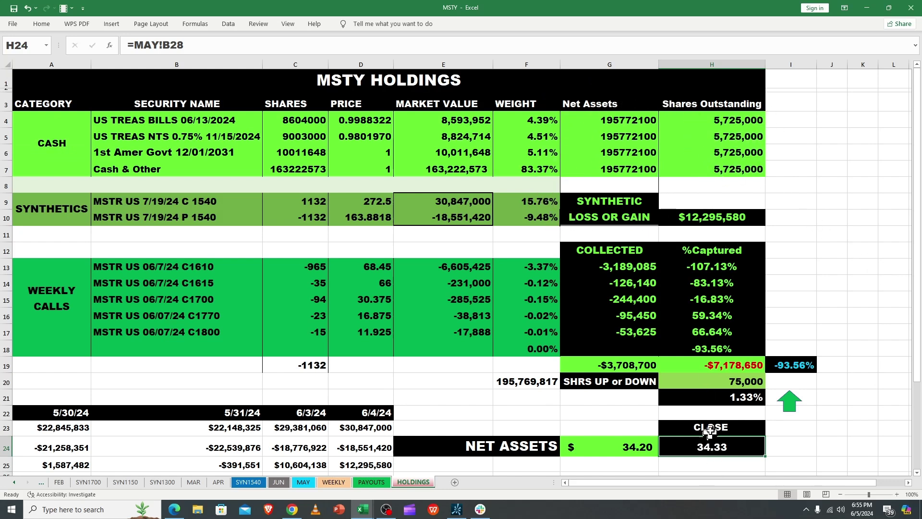
pyautogui.click(724, 383)
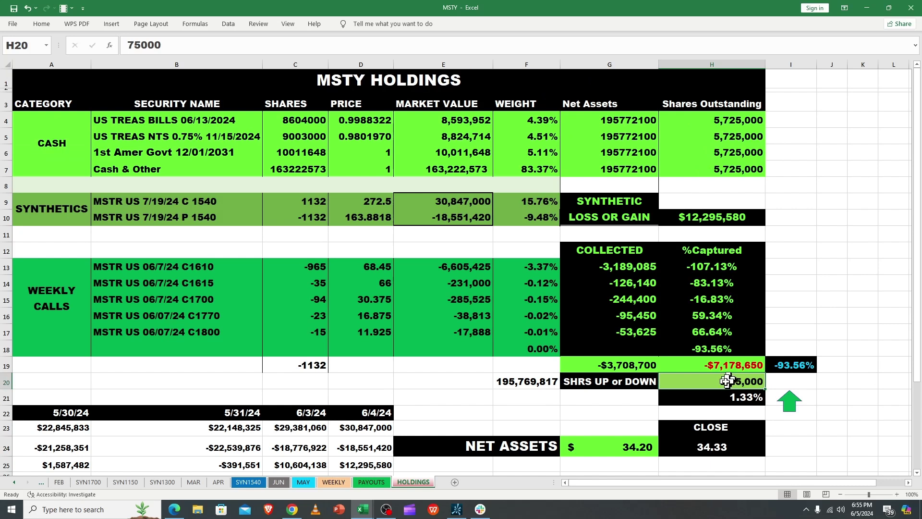
pyautogui.click(701, 394)
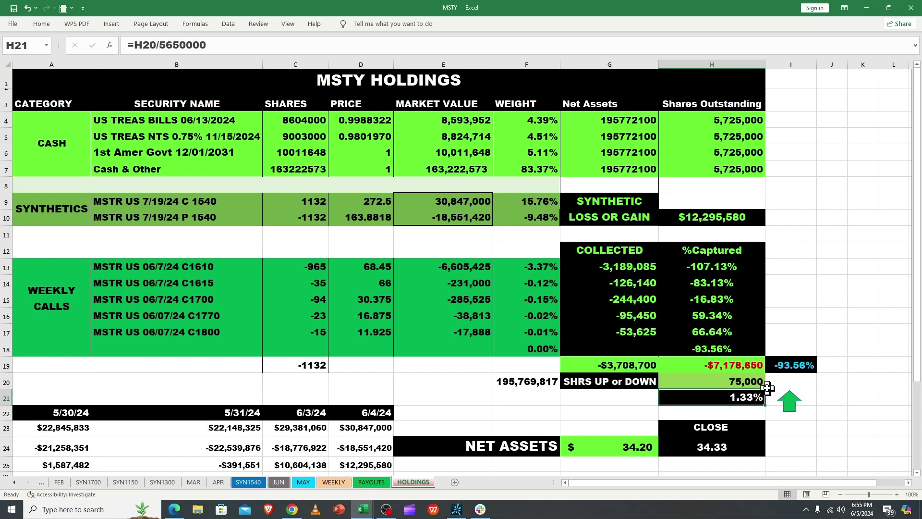
# Open the PAYOUTS sheet and inspect March's total shares and total income per share formula.
pyautogui.click(366, 483)
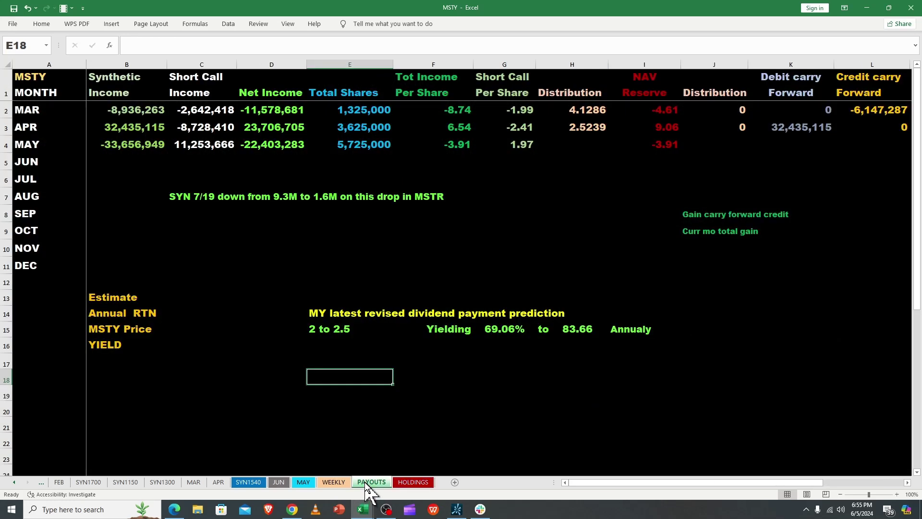
pyautogui.click(350, 111)
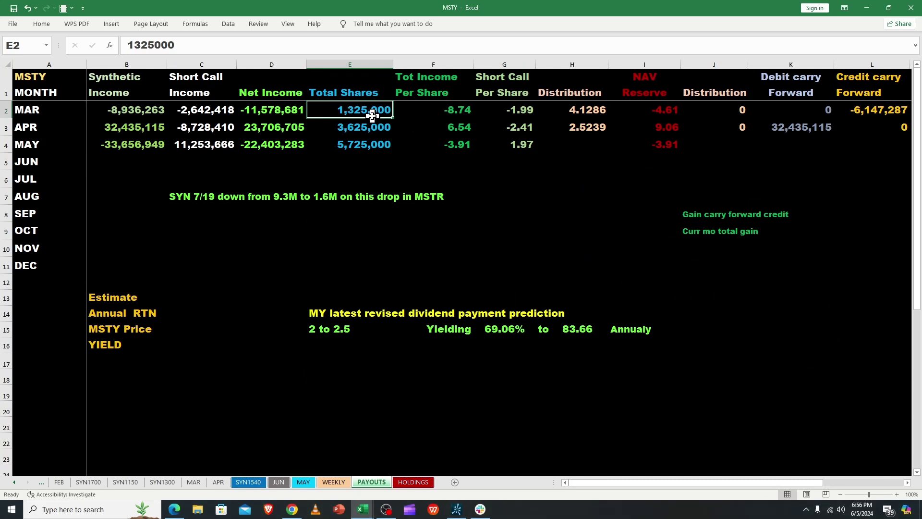
pyautogui.click(454, 112)
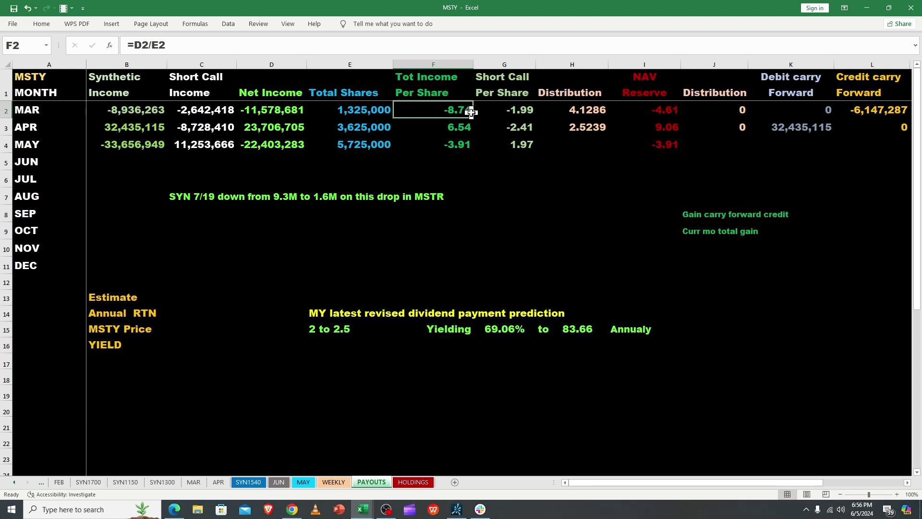
pyautogui.click(361, 109)
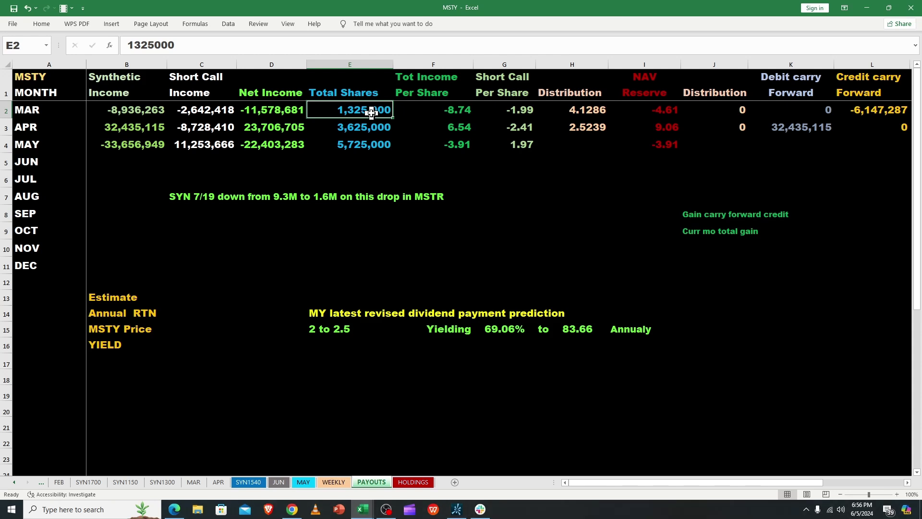
# Compare the total shares of March and May, and inspect May's short call per share formula.
pyautogui.click(362, 143)
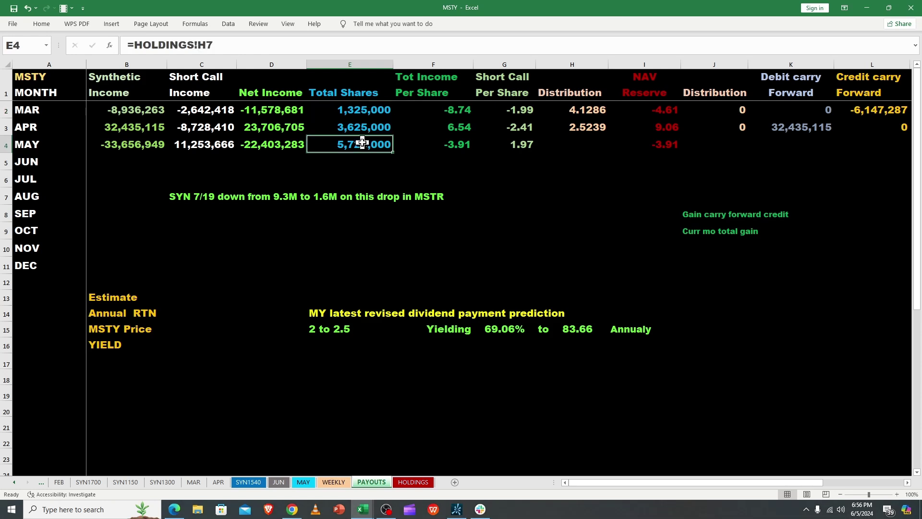
pyautogui.click(359, 113)
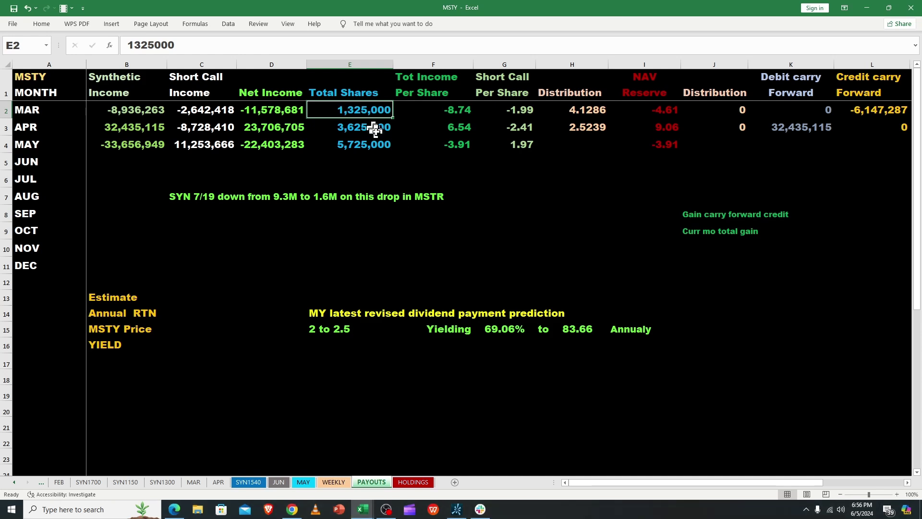
pyautogui.click(357, 144)
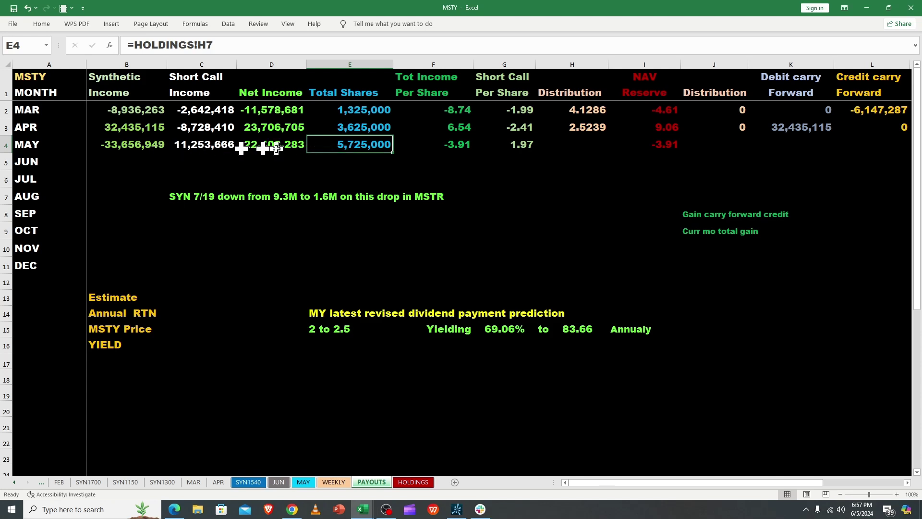
pyautogui.click(512, 144)
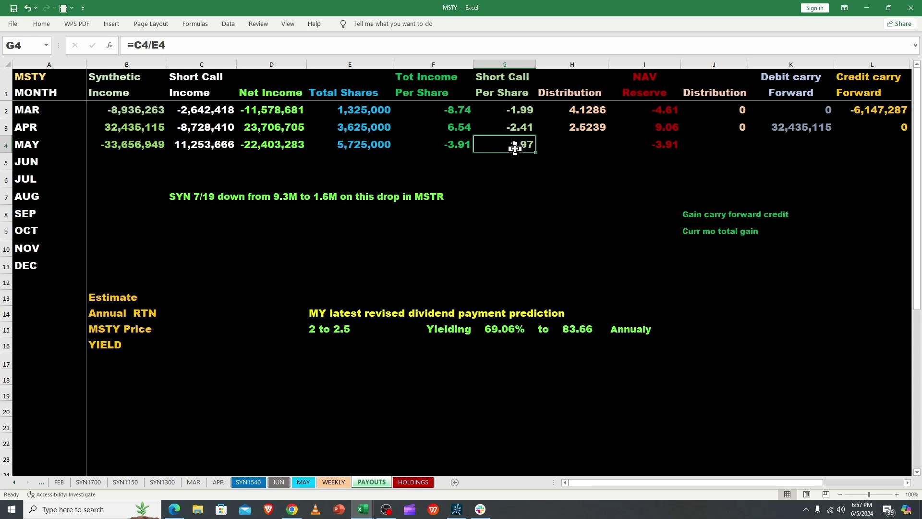
pyautogui.click(367, 146)
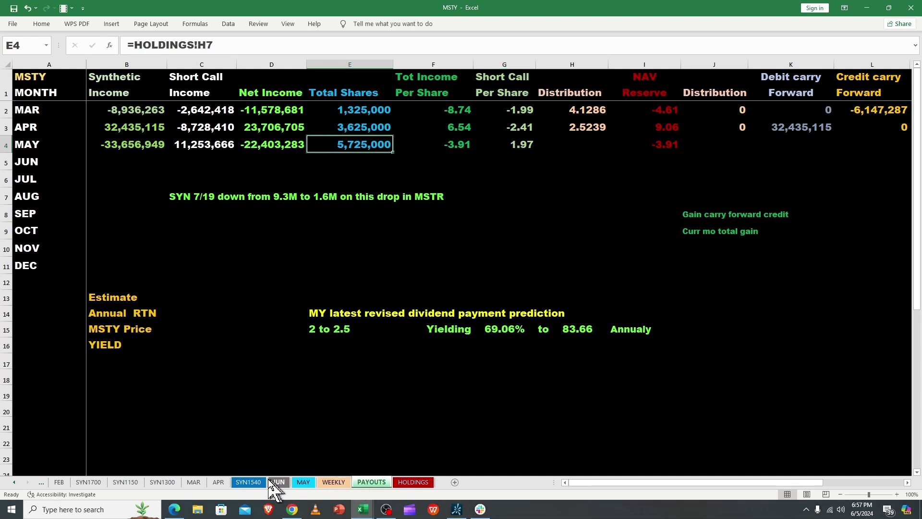
# Glance at the HOLDINGS and MAY sheets, then examine May's total income per share, synthetic income and the SYN 7/19 note in PAYOUTS.
pyautogui.click(414, 482)
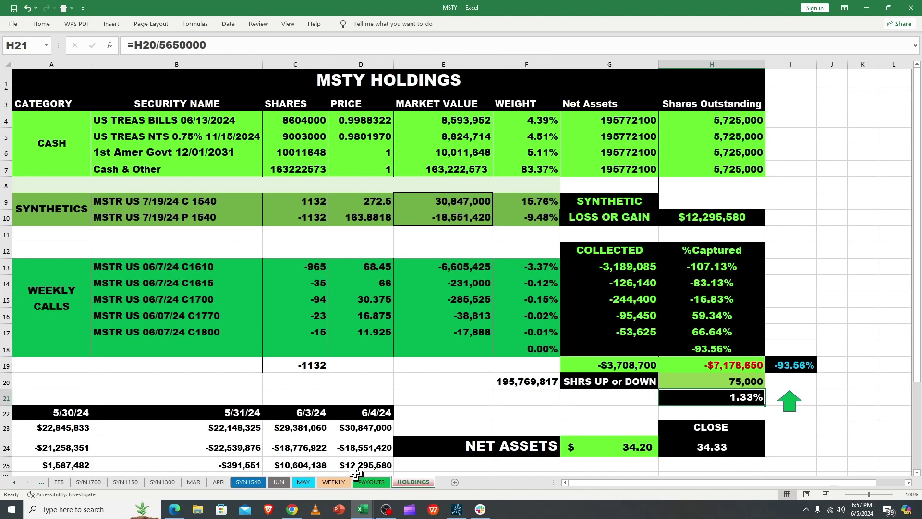
pyautogui.click(304, 482)
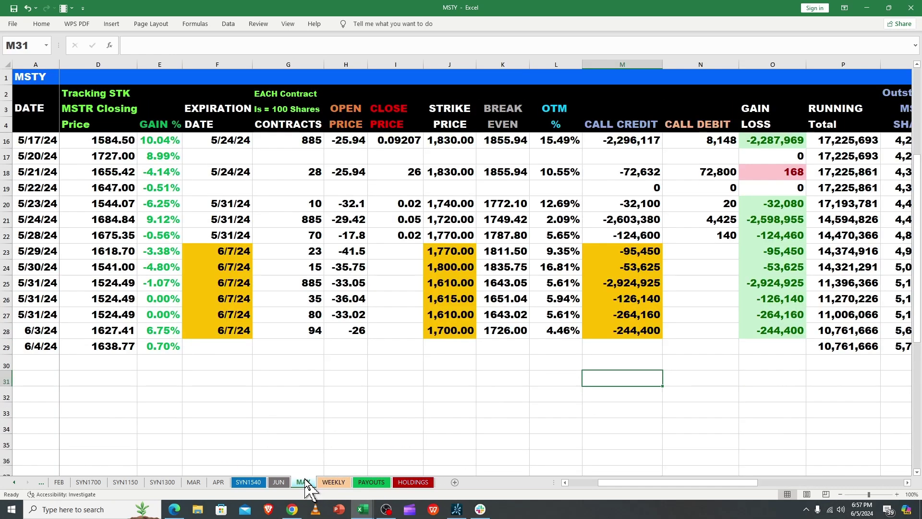
pyautogui.click(373, 482)
pyautogui.click(388, 235)
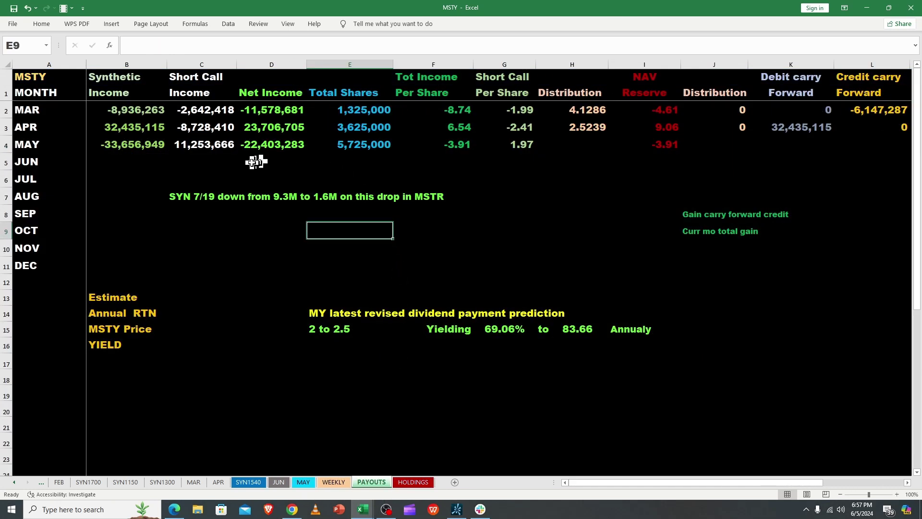
pyautogui.click(452, 147)
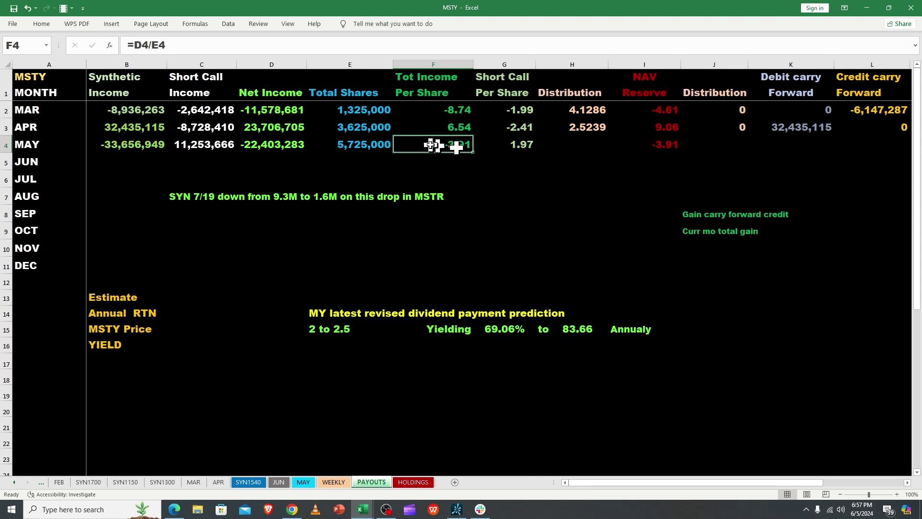
pyautogui.click(126, 148)
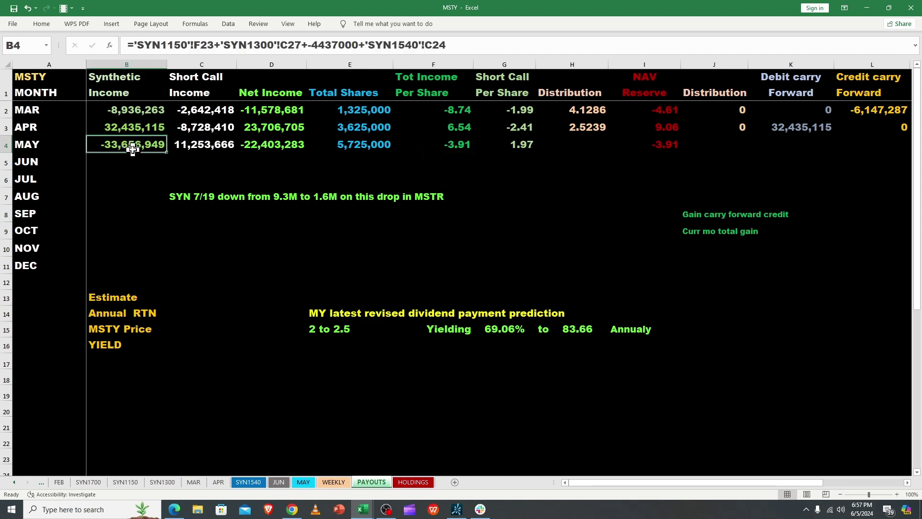
pyautogui.click(191, 198)
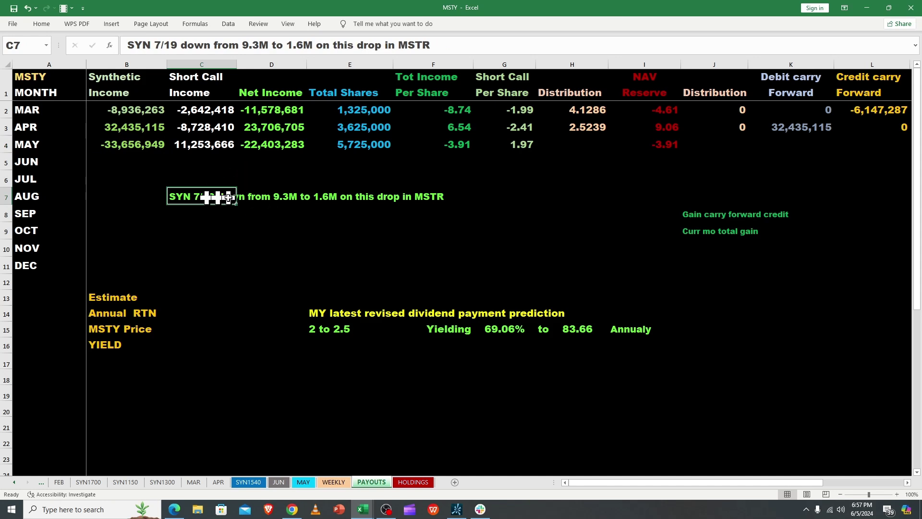
# Delete the SYN 7/19 note from the AUG row of the PAYOUTS sheet.
pyautogui.press('BackSpace')
pyautogui.press('Return')
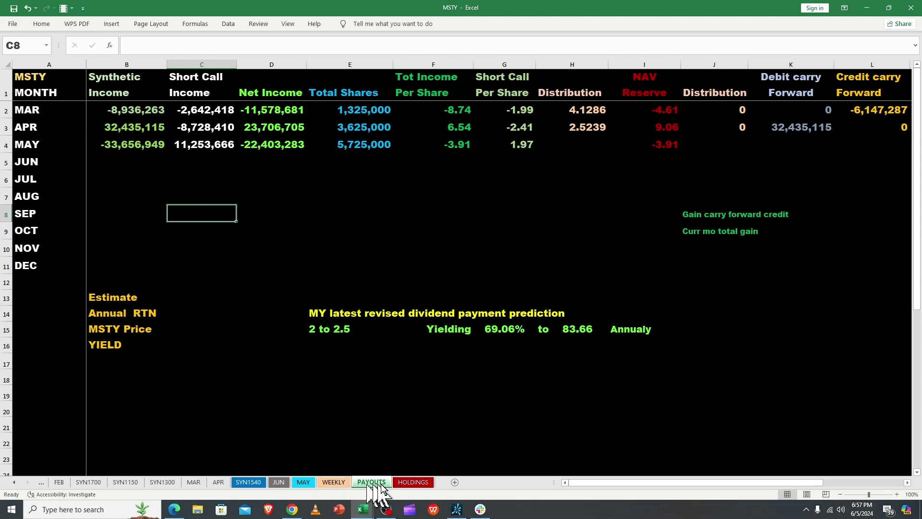
# Open the HOLDINGS sheet and compare the daily synthetic totals from 5/30/24 to 6/4/24 beneath the holdings table.
pyautogui.click(413, 482)
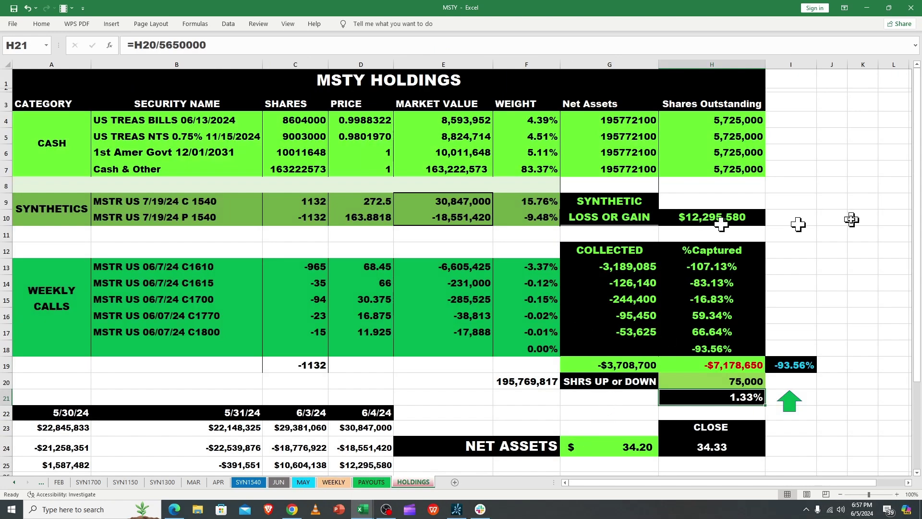
pyautogui.moveTo(911, 220); pyautogui.dragTo(905, 309)
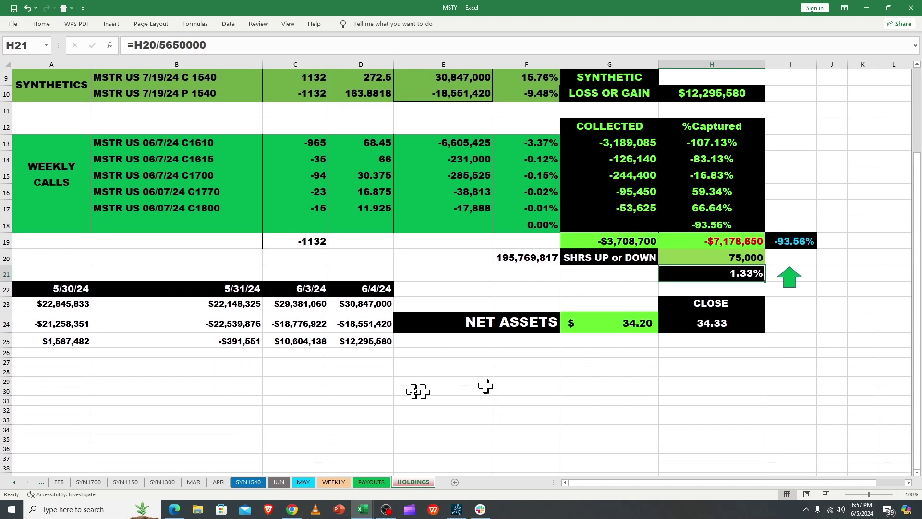
pyautogui.click(307, 342)
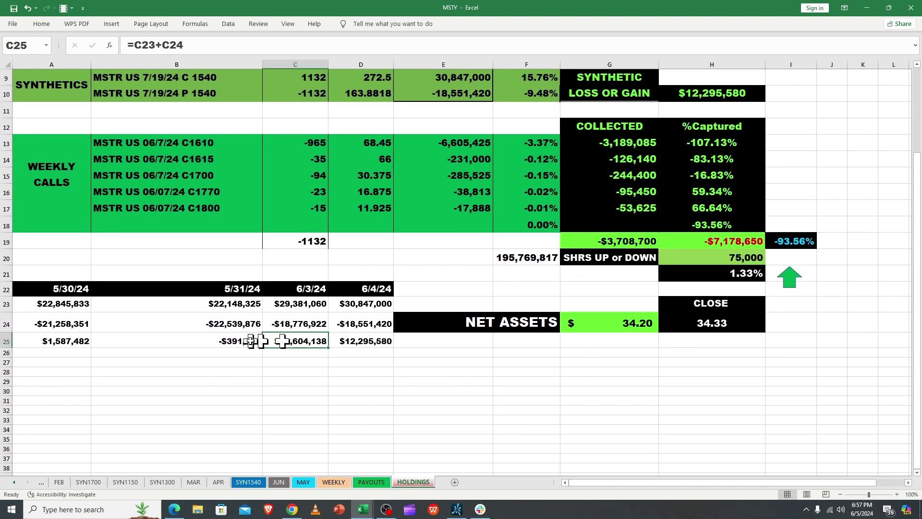
pyautogui.click(231, 340)
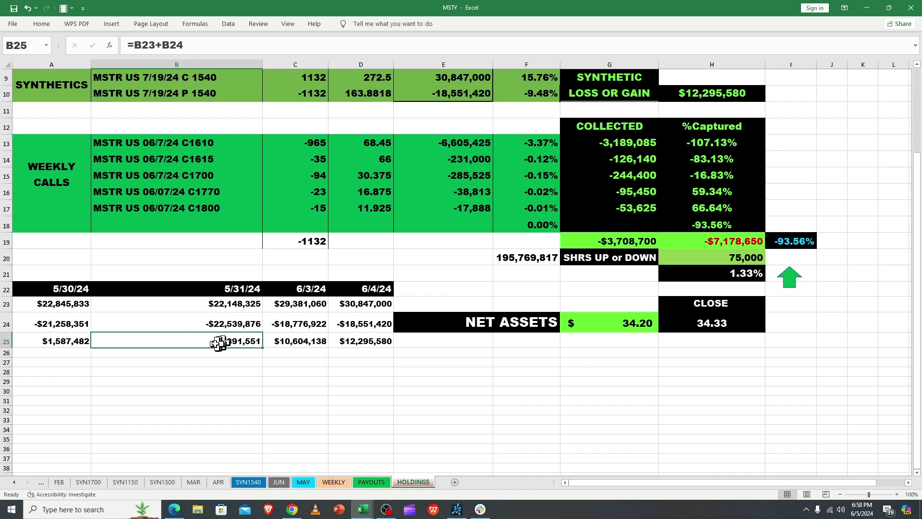
pyautogui.click(60, 343)
pyautogui.click(238, 343)
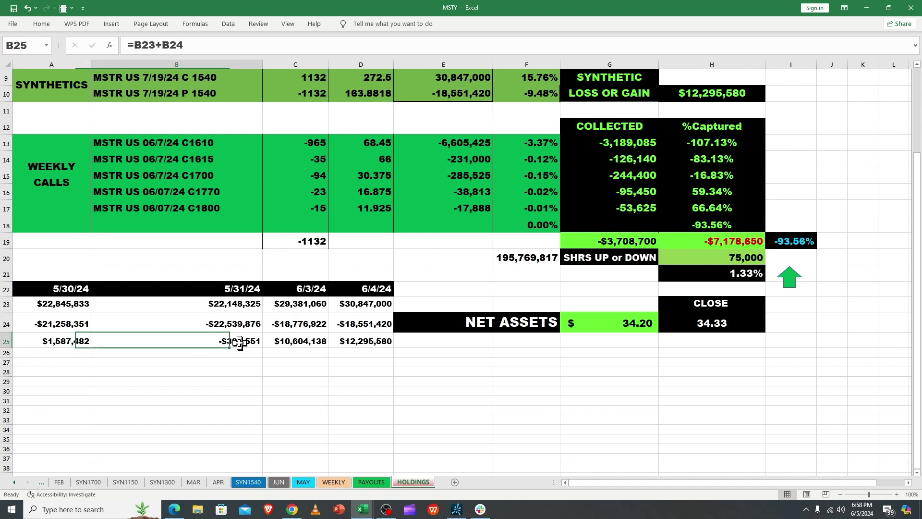
pyautogui.click(295, 345)
pyautogui.click(367, 342)
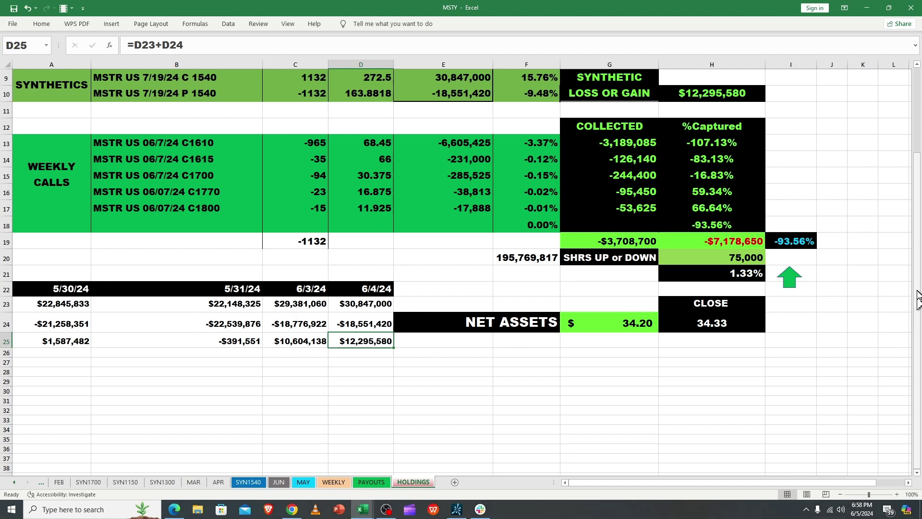
# Compare the weekly calls' total in the %Captured column with the 6/4/24 synthetic total.
pyautogui.click(734, 241)
pyautogui.click(362, 340)
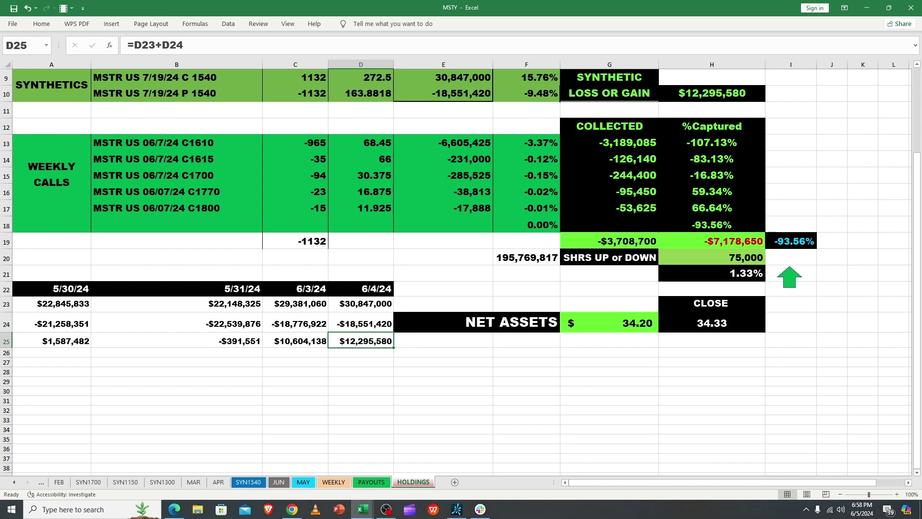
pyautogui.moveTo(916, 283); pyautogui.dragTo(916, 158)
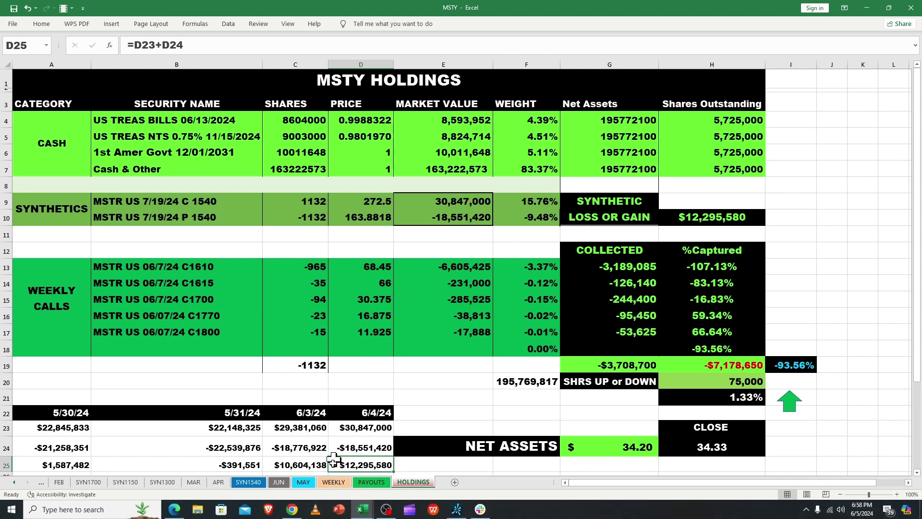
# Return to the PAYOUTS sheet and check the payment range under the latest revised dividend prediction.
pyautogui.click(371, 482)
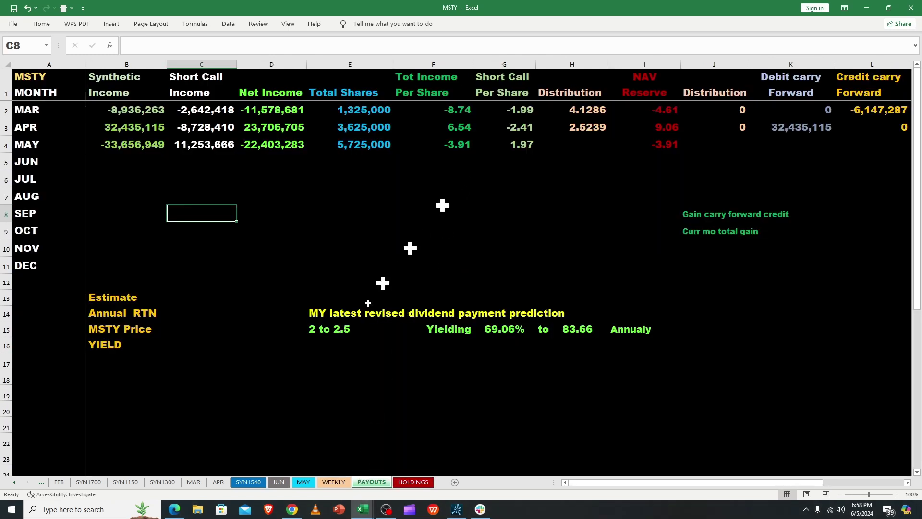
pyautogui.click(330, 335)
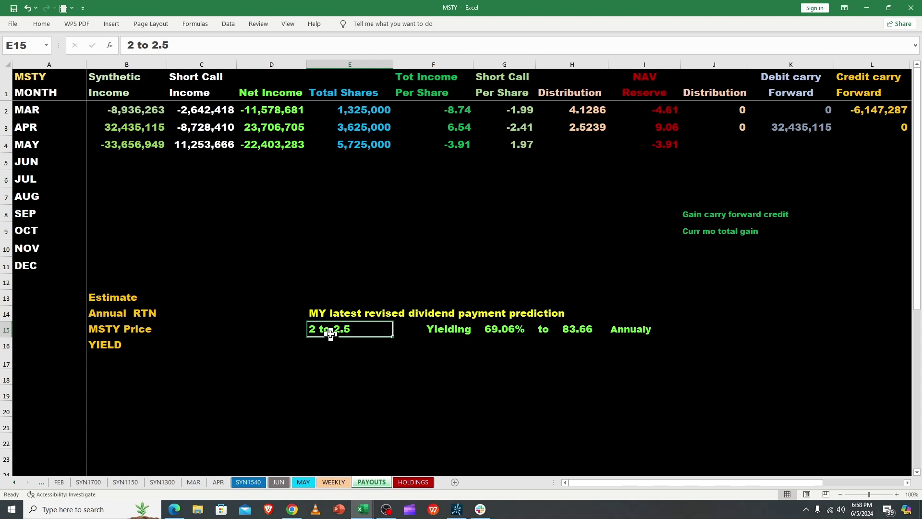
pyautogui.click(309, 217)
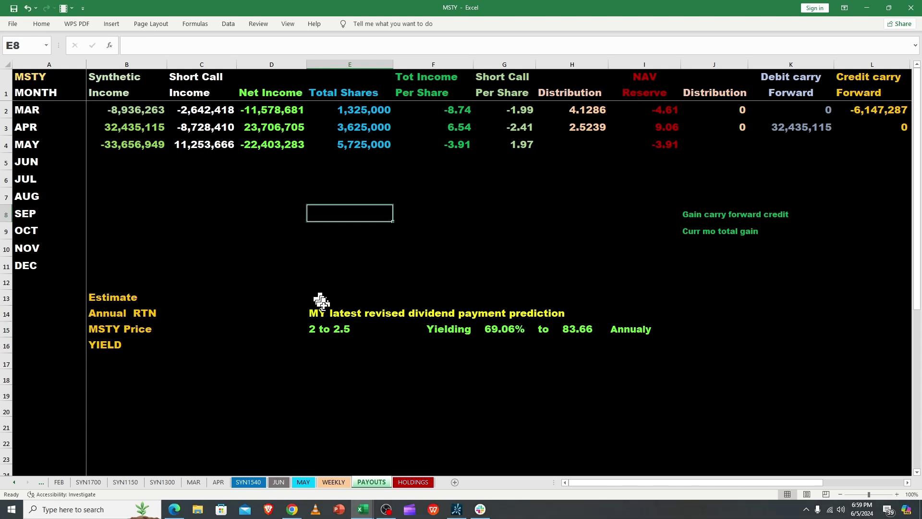
pyautogui.click(323, 331)
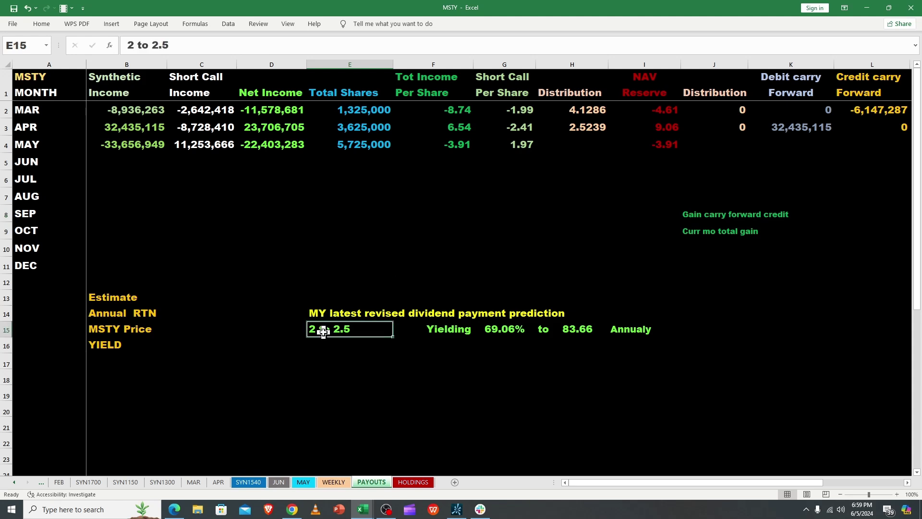
pyautogui.click(325, 284)
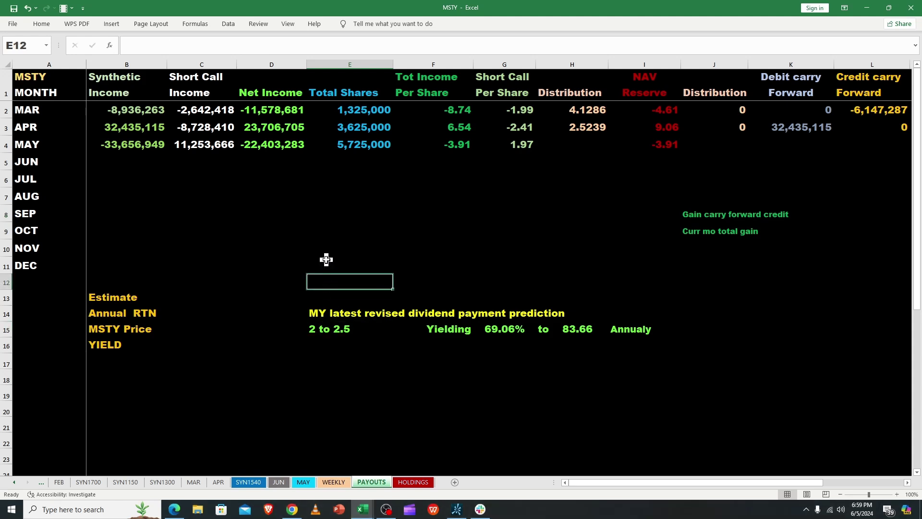
pyautogui.click(329, 230)
pyautogui.click(327, 210)
pyautogui.click(327, 244)
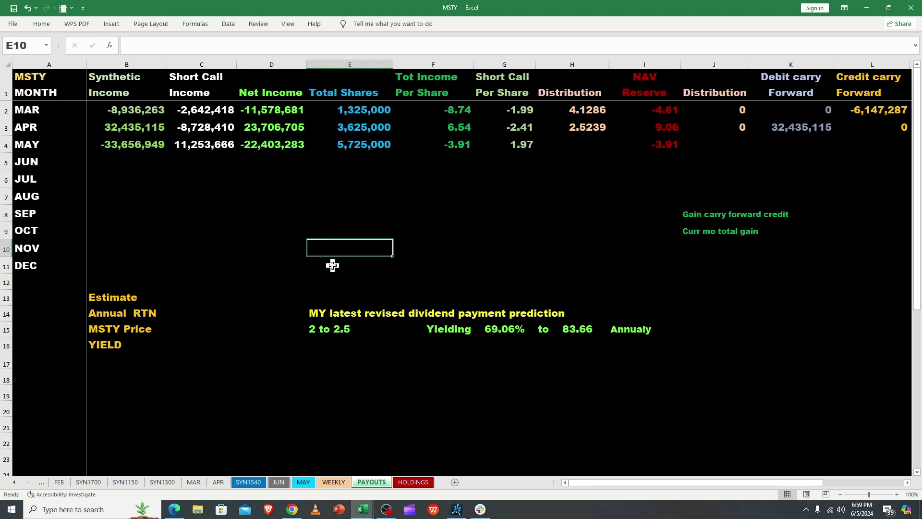
pyautogui.click(331, 265)
pyautogui.click(323, 281)
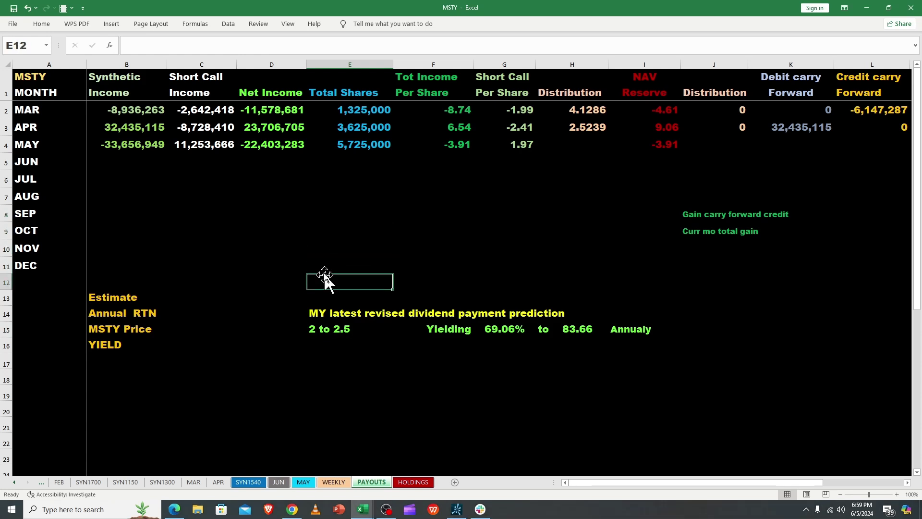
pyautogui.click(325, 262)
pyautogui.click(326, 280)
pyautogui.click(326, 294)
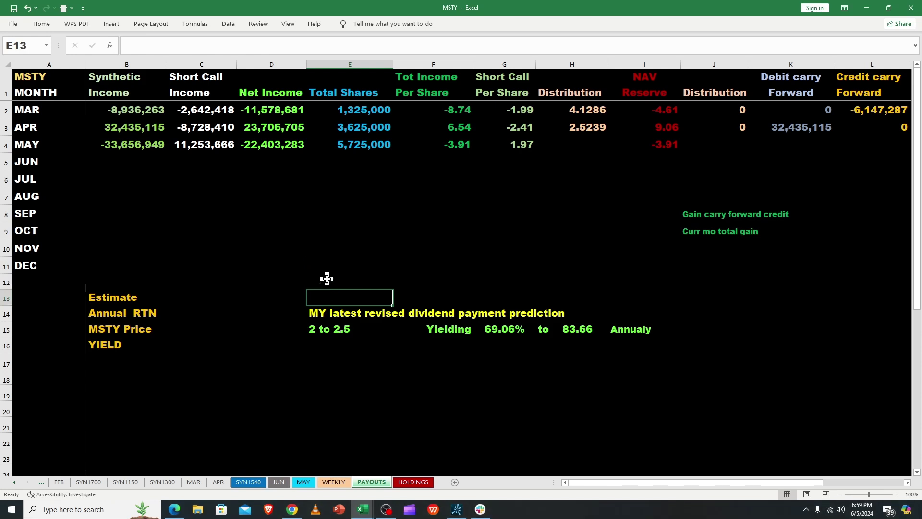
pyautogui.click(327, 279)
pyautogui.click(326, 295)
pyautogui.click(329, 279)
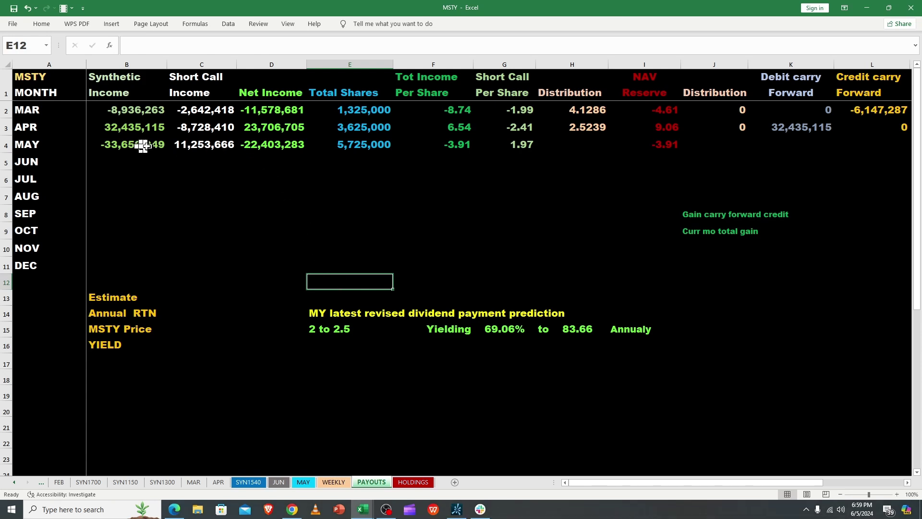
# Revisit the predicted dividend range in cell E15, then leave an empty cell in the AUG row selected.
pyautogui.click(321, 329)
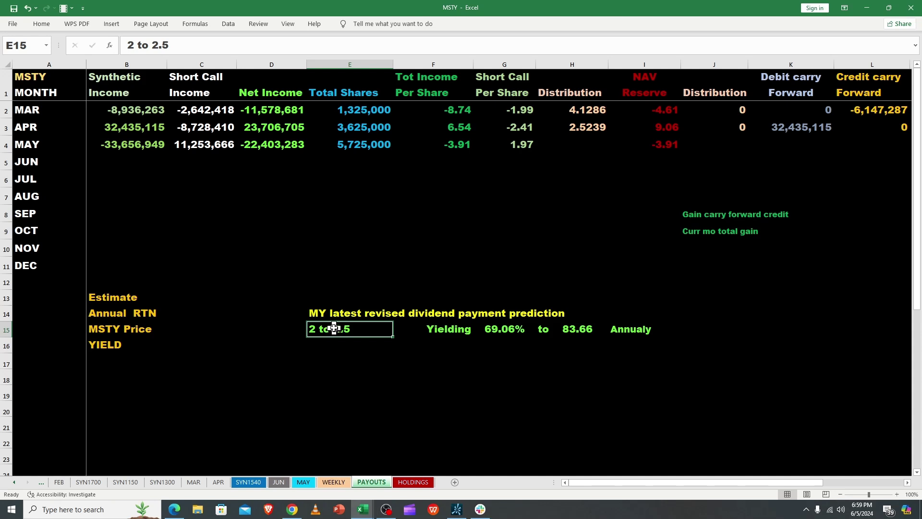
pyautogui.click(334, 295)
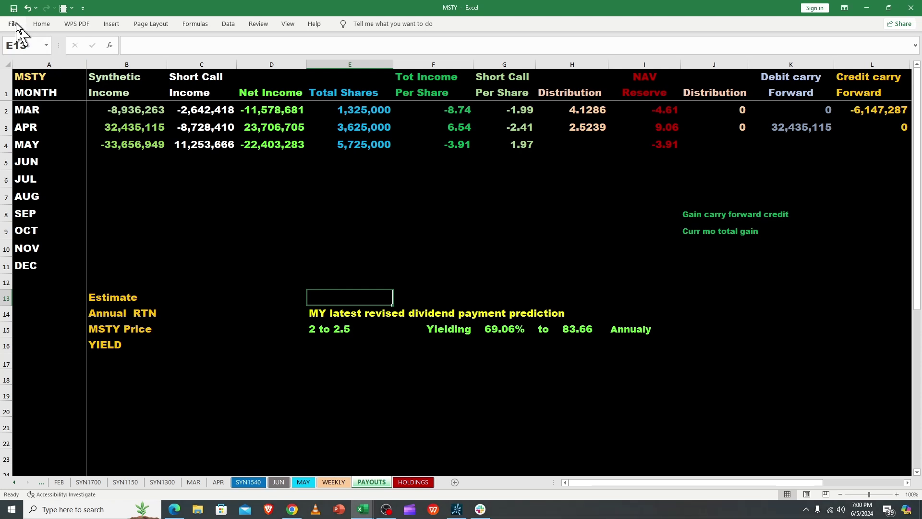
pyautogui.click(268, 197)
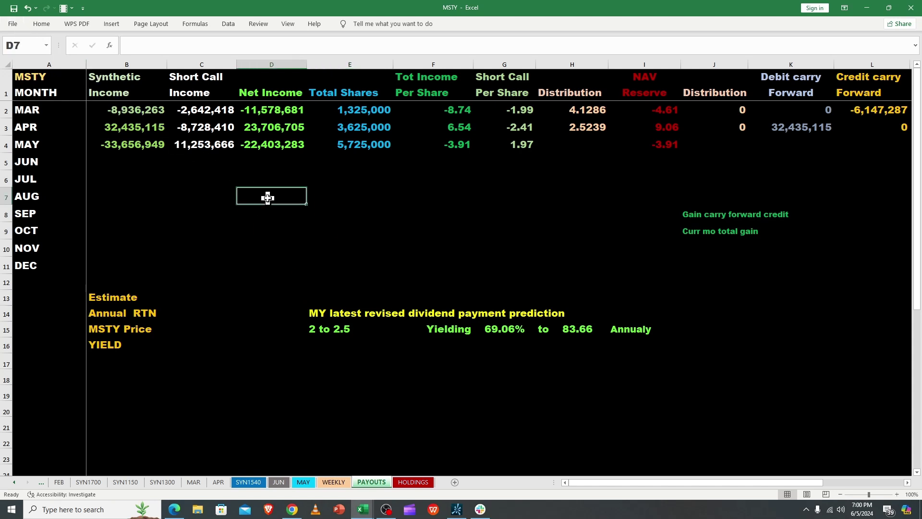